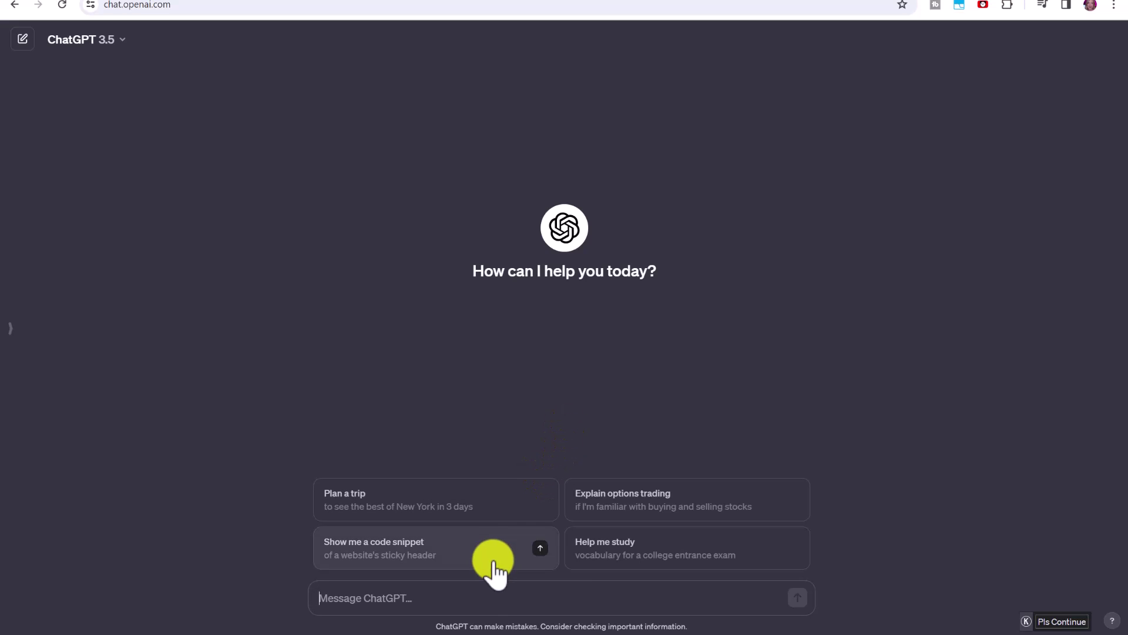
# Ask ChatGPT to "Write a list of 20 popular niches on YouTube" and review the conversation that follows.
pyautogui.click(491, 595)
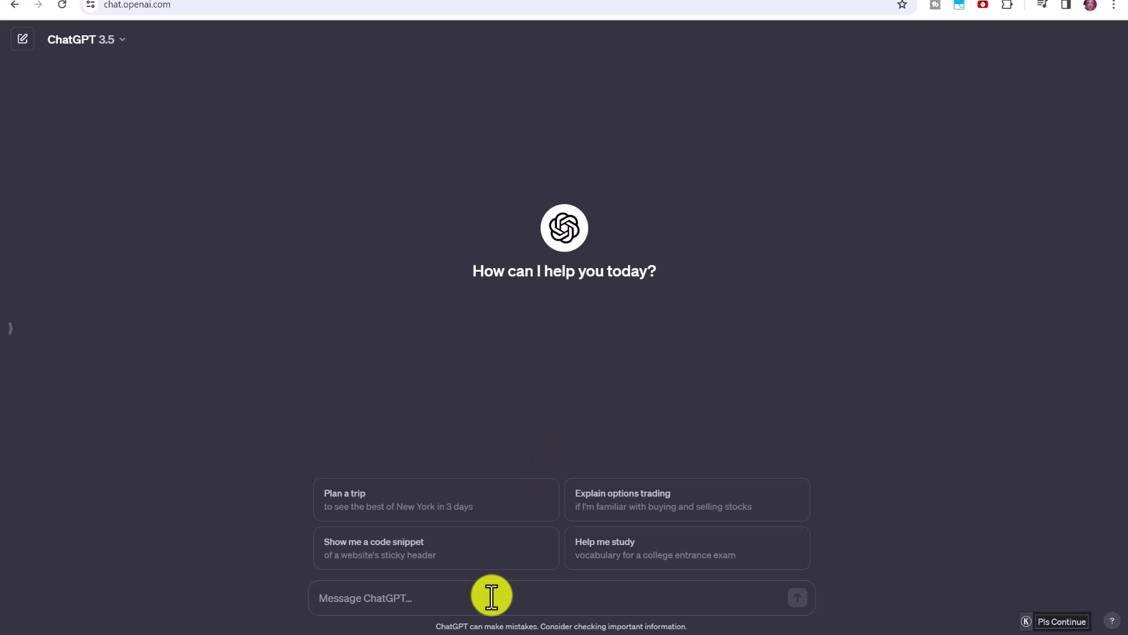
pyautogui.rightClick(491, 595)
pyautogui.click(568, 402)
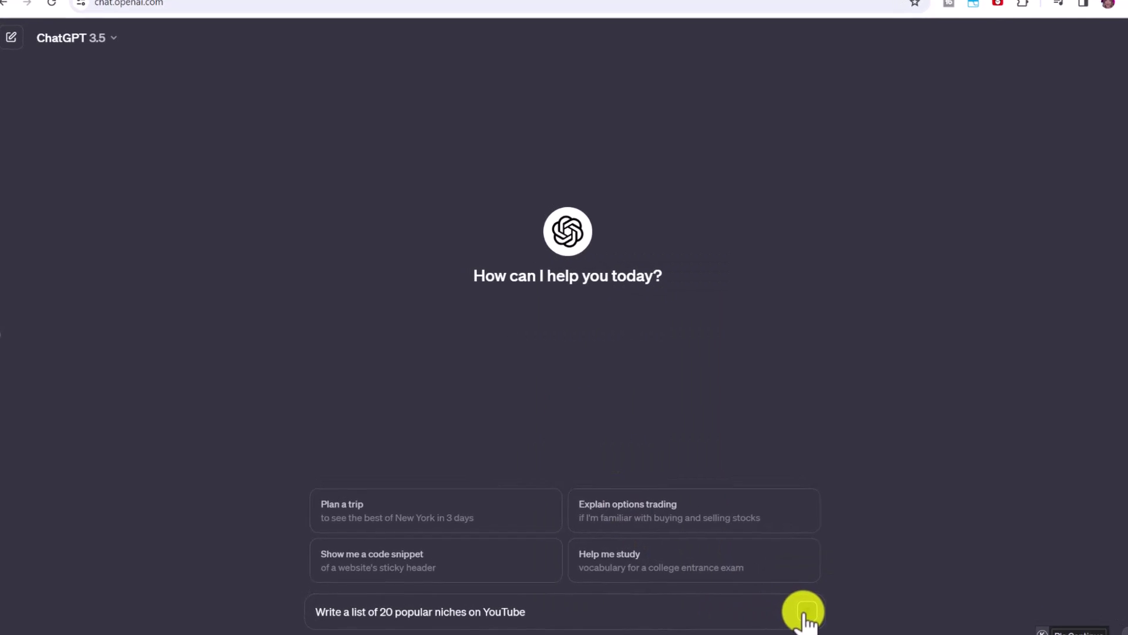
pyautogui.click(806, 614)
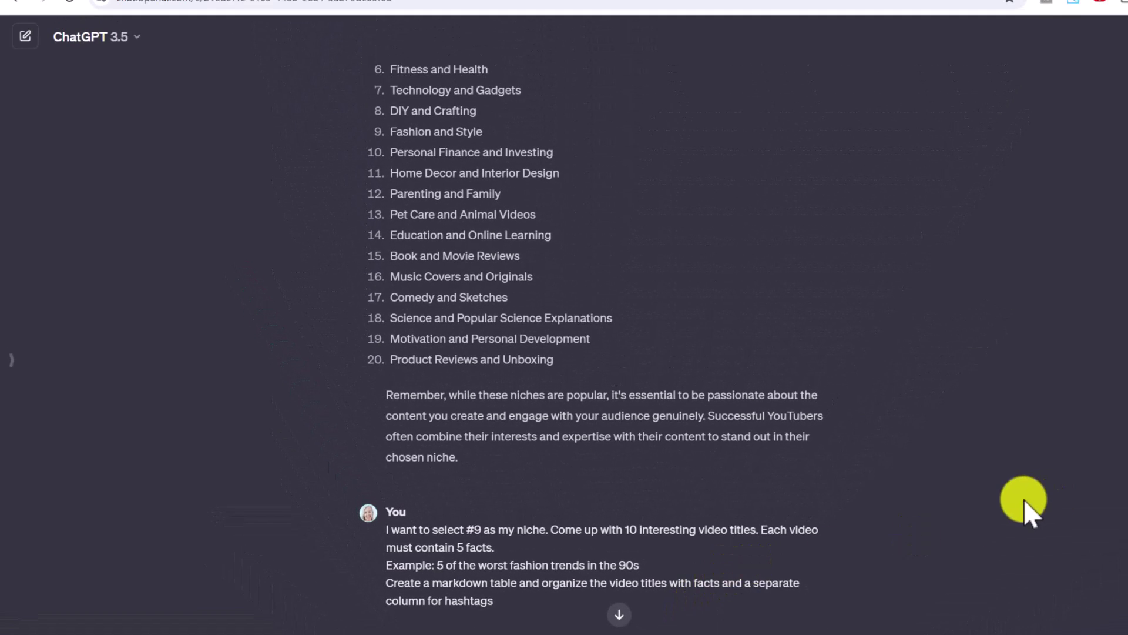
pyautogui.scroll(-10, 1025, 498)
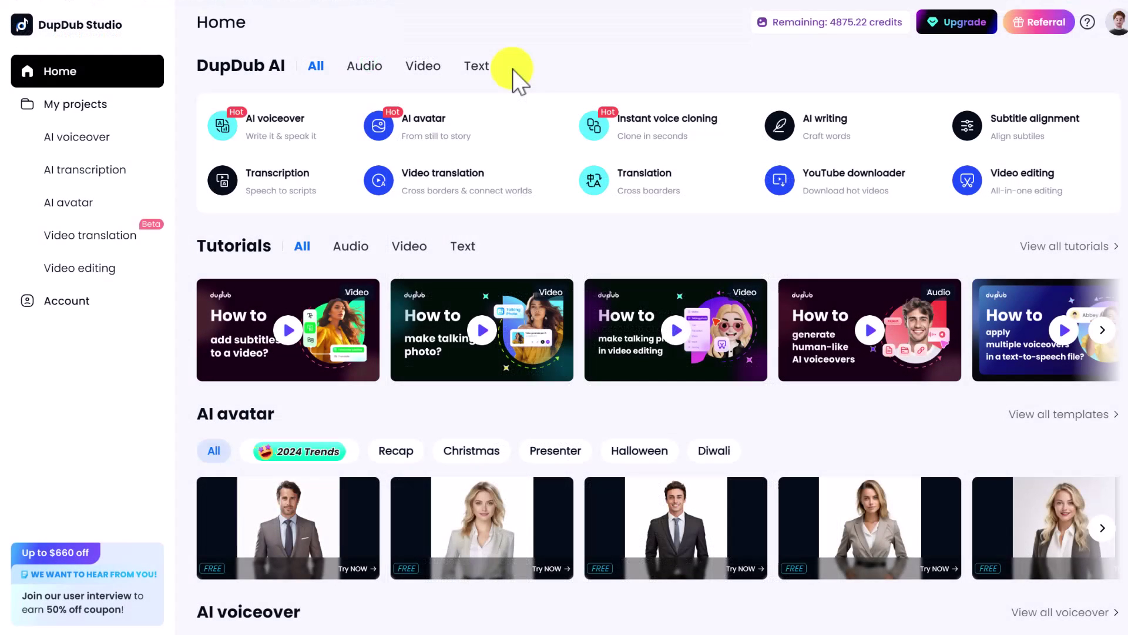
# Switch to DupDub Studio, transcribe the audio file "sample script.mp3" and copy the transcript text.
pyautogui.click(299, 179)
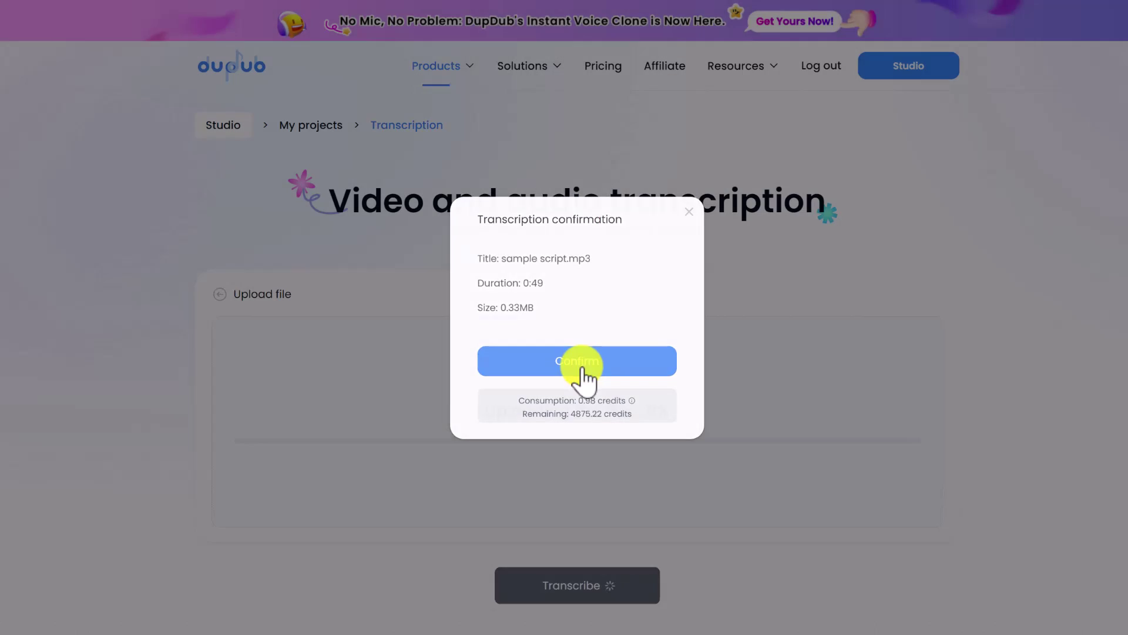
pyautogui.click(581, 369)
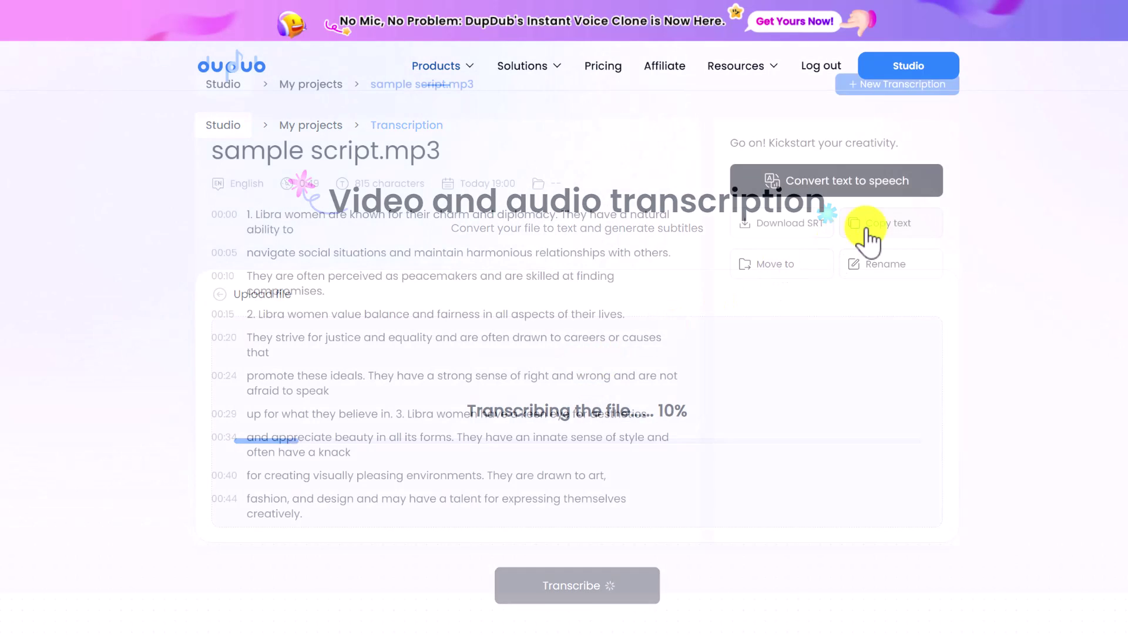
pyautogui.click(867, 229)
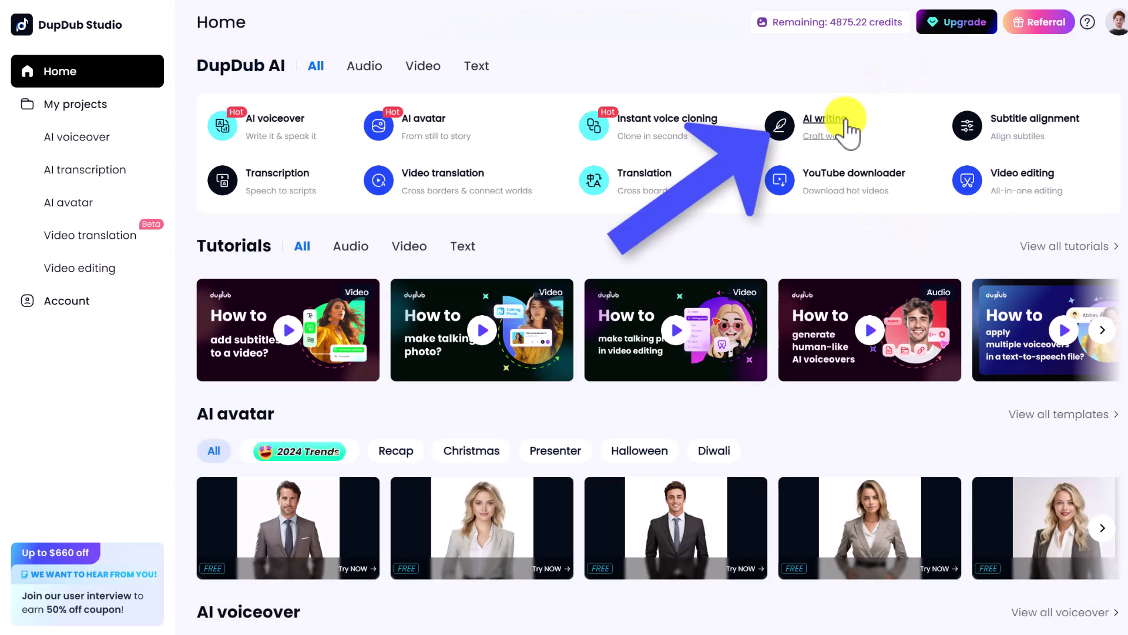
# With AI writing, request "Rewrite this script into an engaging, friendly script for a short video:" followed by the copied transcript.
pyautogui.click(846, 126)
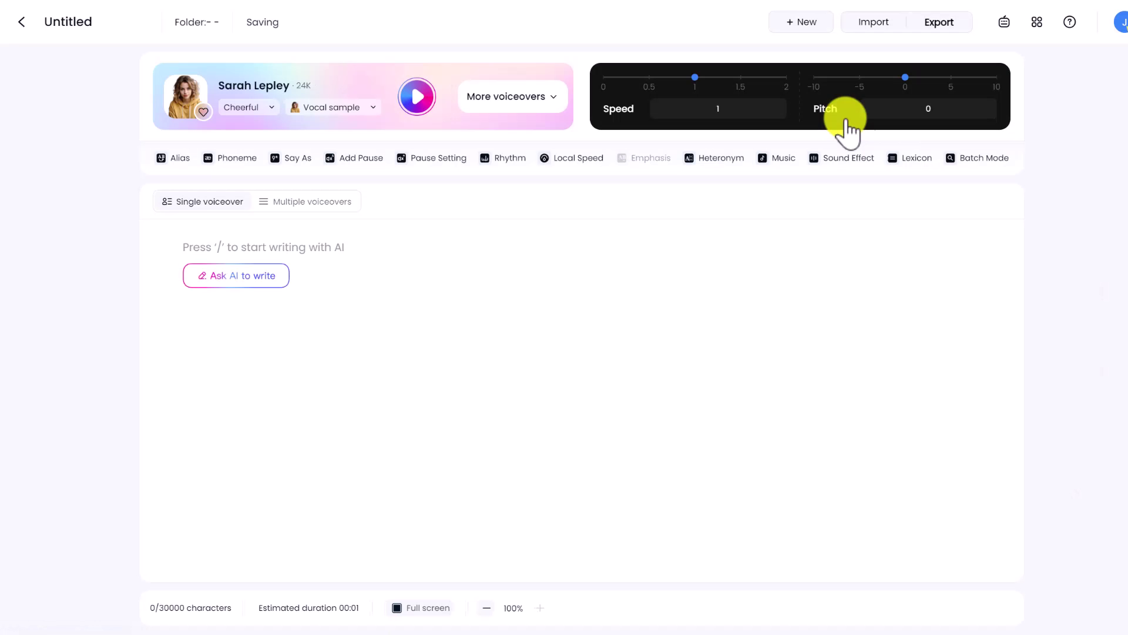
pyautogui.click(277, 281)
pyautogui.write('Rewrite this sc')
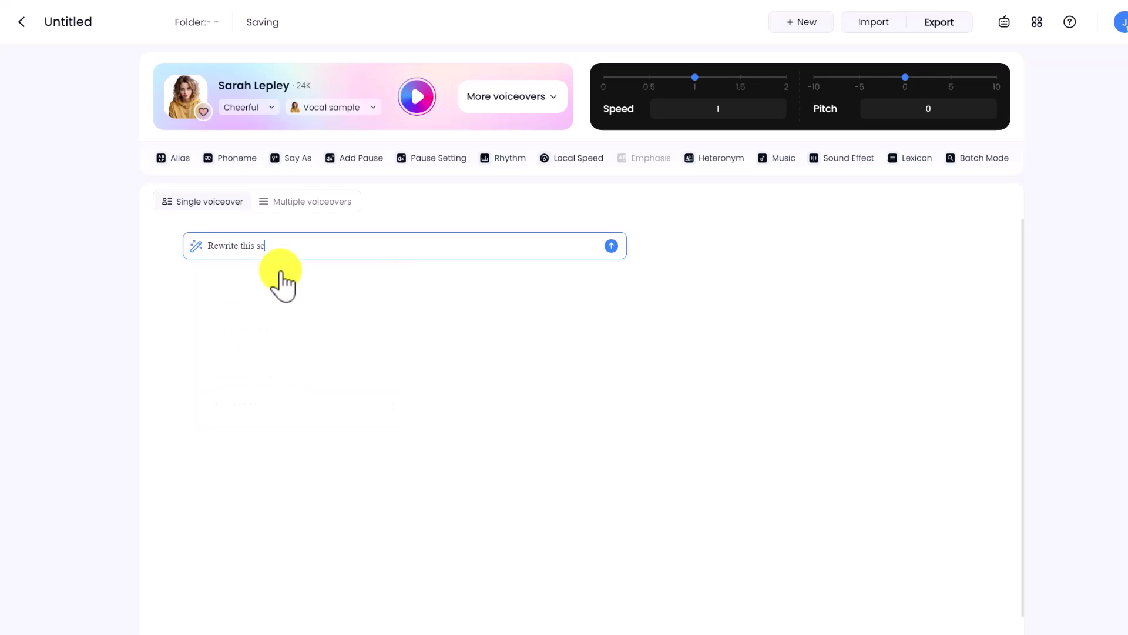
pyautogui.write('ript into an engaging, friendly script for a short video:')
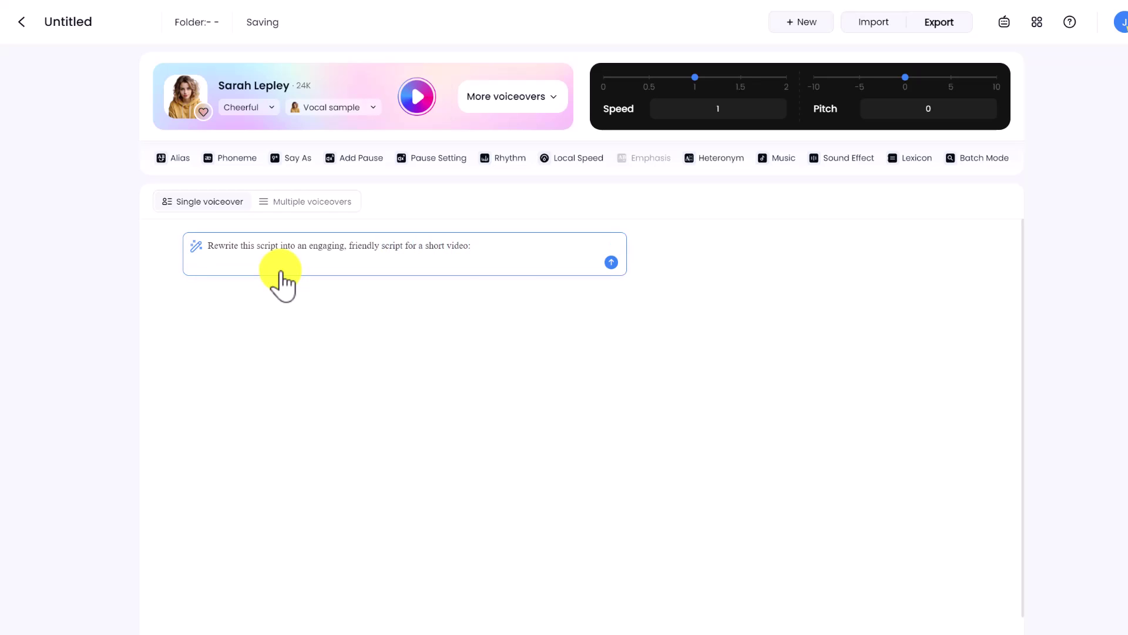
pyautogui.hotkey('ctrl', 'v')
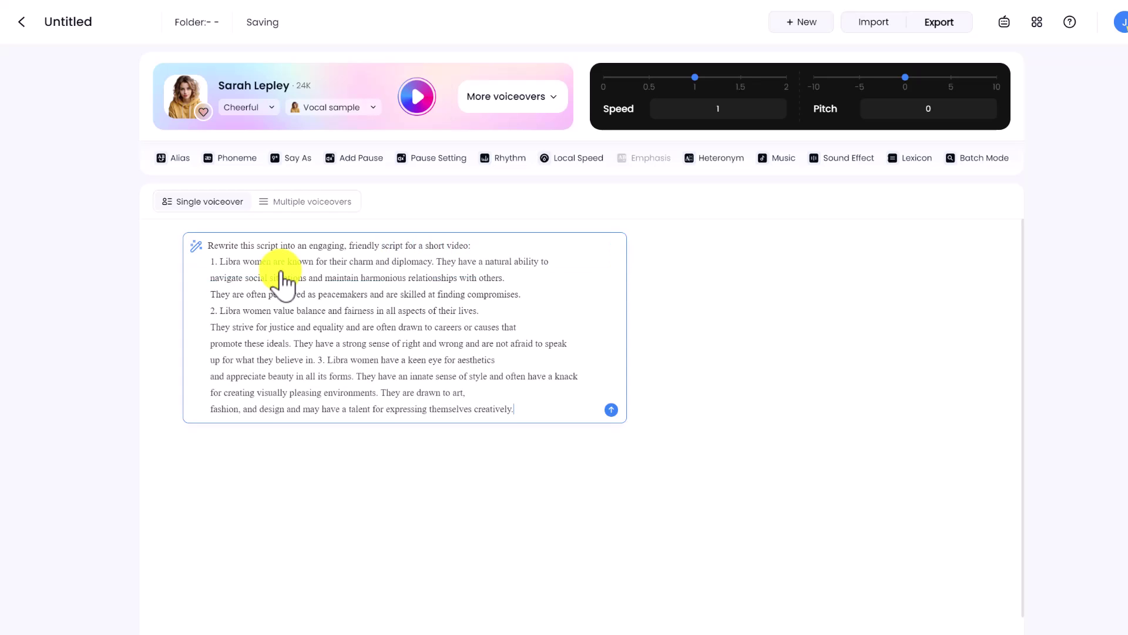
pyautogui.click(611, 409)
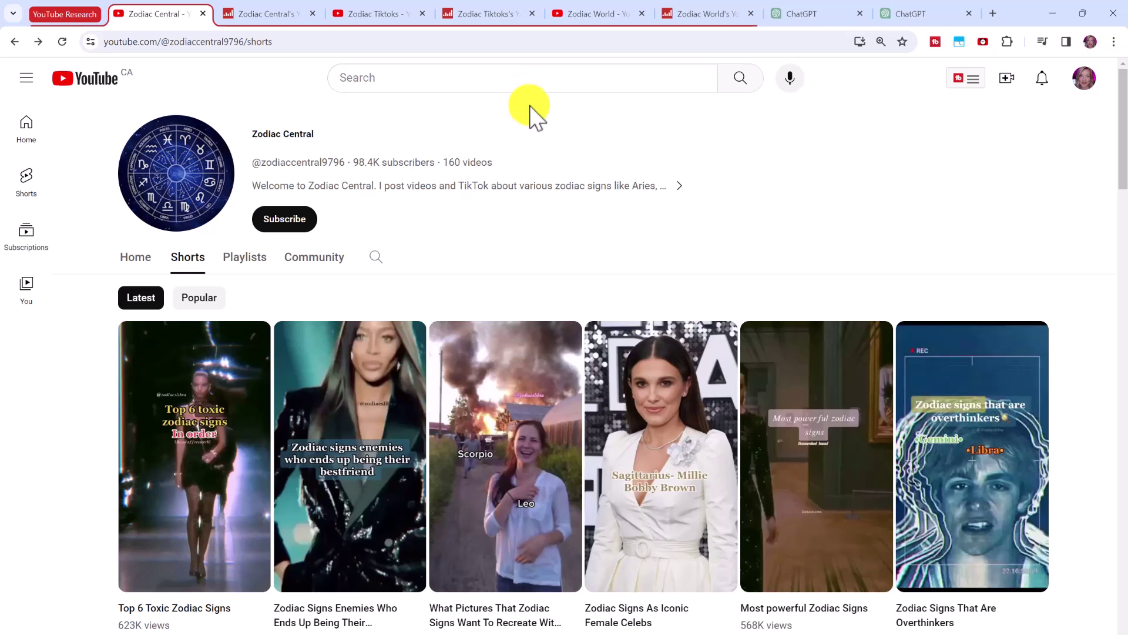
# On YouTube, examine the Zodiac Central channel's most popular Shorts and its Social Blade statistics.
pyautogui.scroll(-3, 530, 113)
pyautogui.scroll(3, 403, 126)
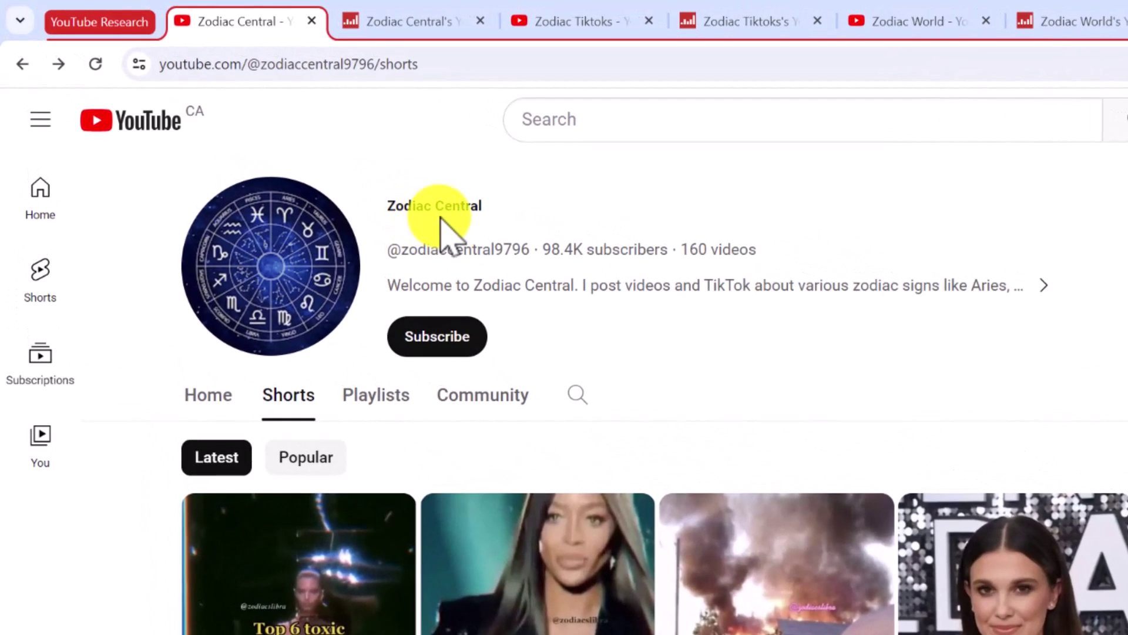
pyautogui.click(305, 457)
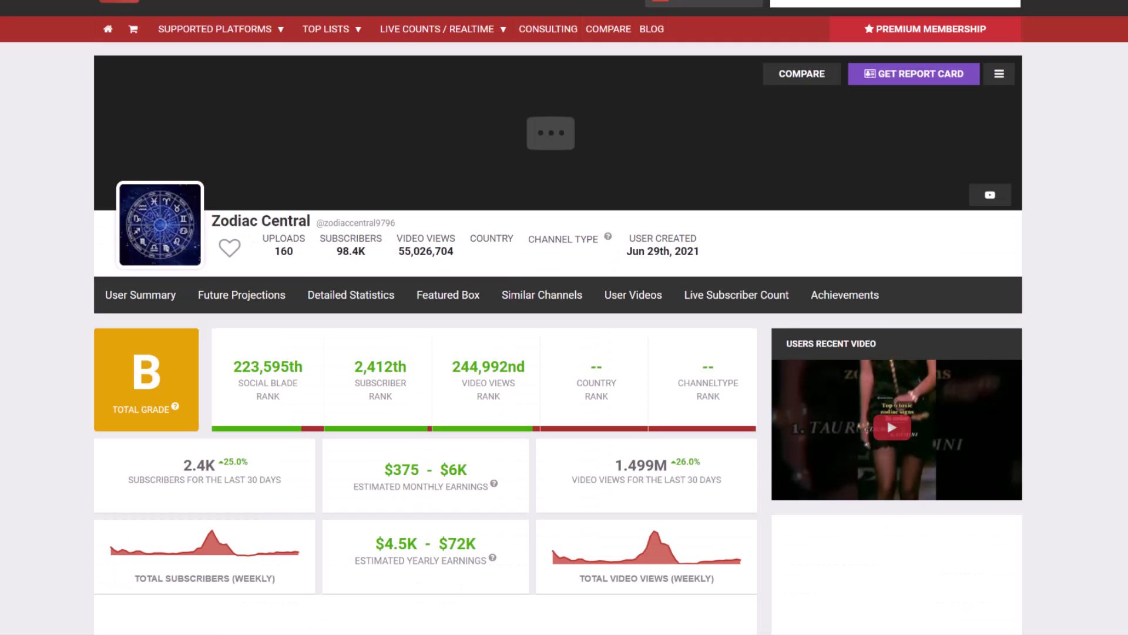
pyautogui.scroll(-2, 498, 482)
pyautogui.scroll(-2, 499, 476)
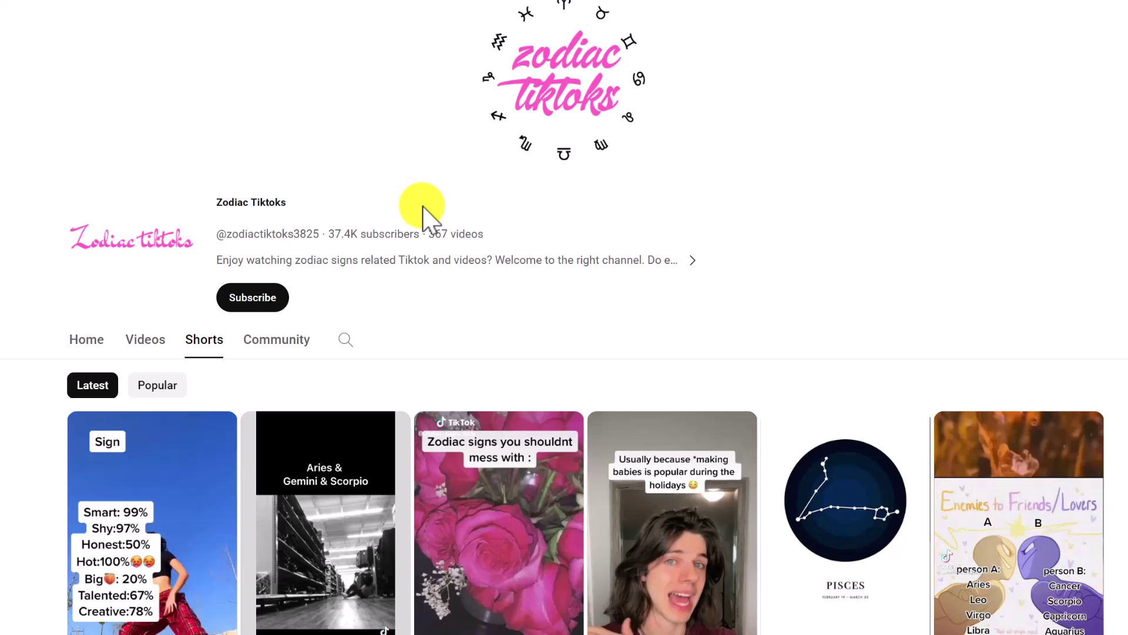
pyautogui.scroll(-1, 508, 227)
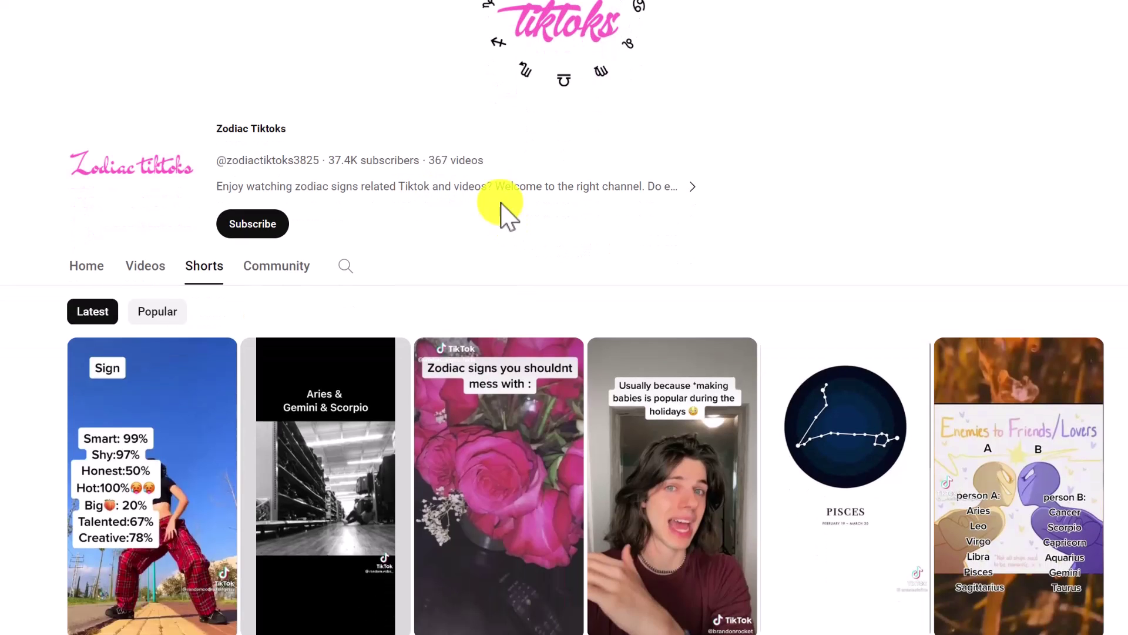
pyautogui.click(169, 311)
pyautogui.scroll(-2, 471, 146)
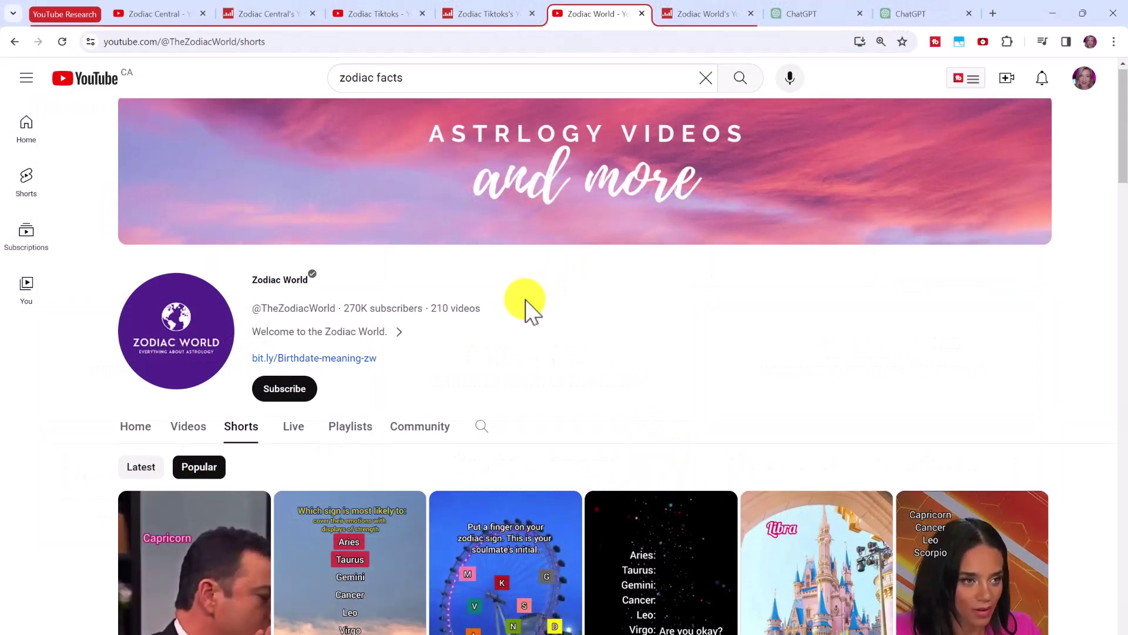
pyautogui.scroll(-1, 498, 298)
pyautogui.click(708, 14)
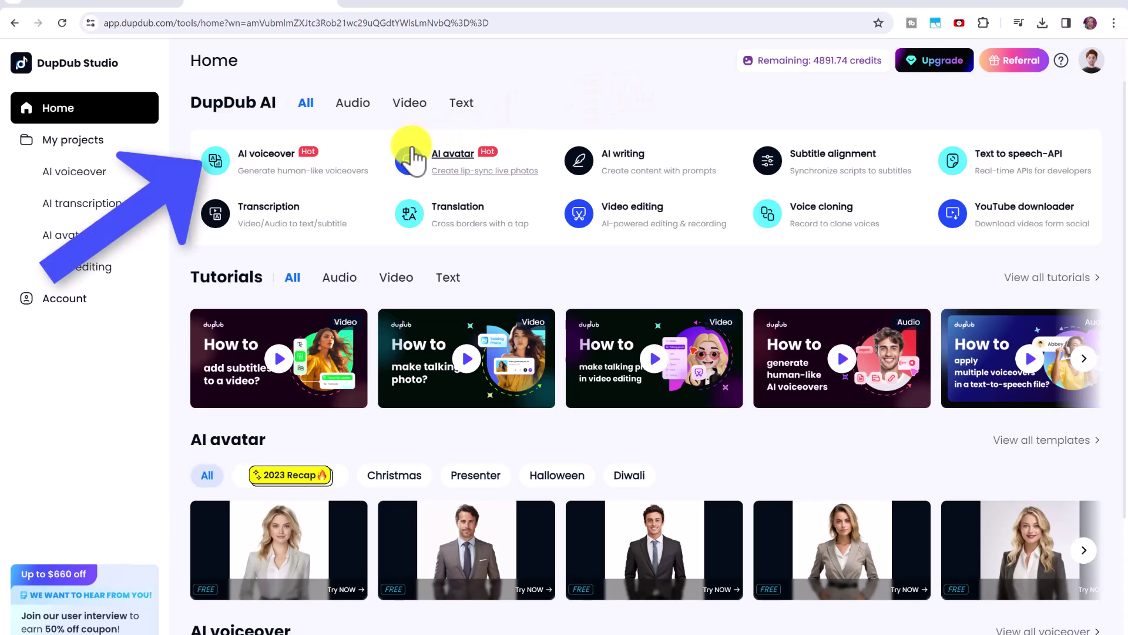
# In DupDub Studio, start an AI voiceover project and paste the copied Leo script into it, allowing clipboard access.
pyautogui.click(325, 166)
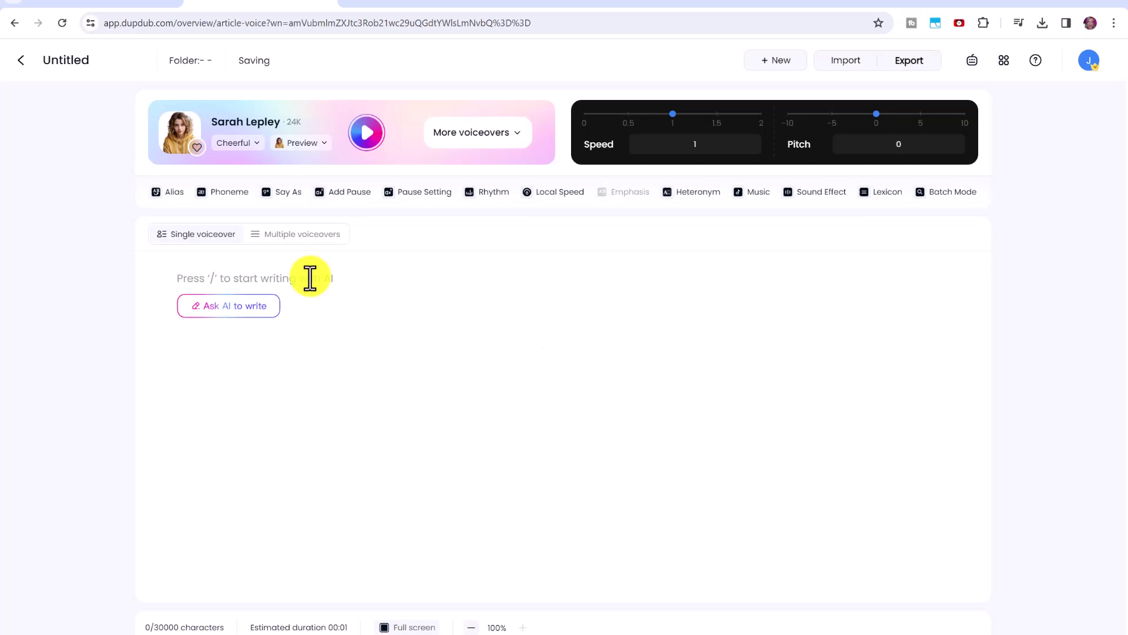
pyautogui.click(240, 307)
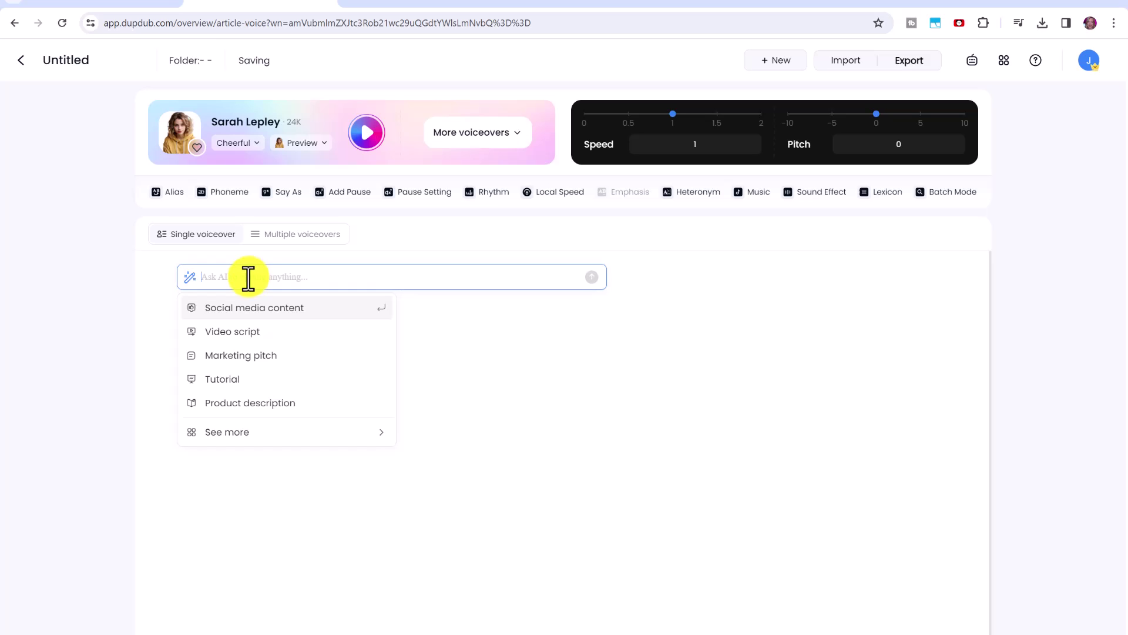
pyautogui.click(144, 8)
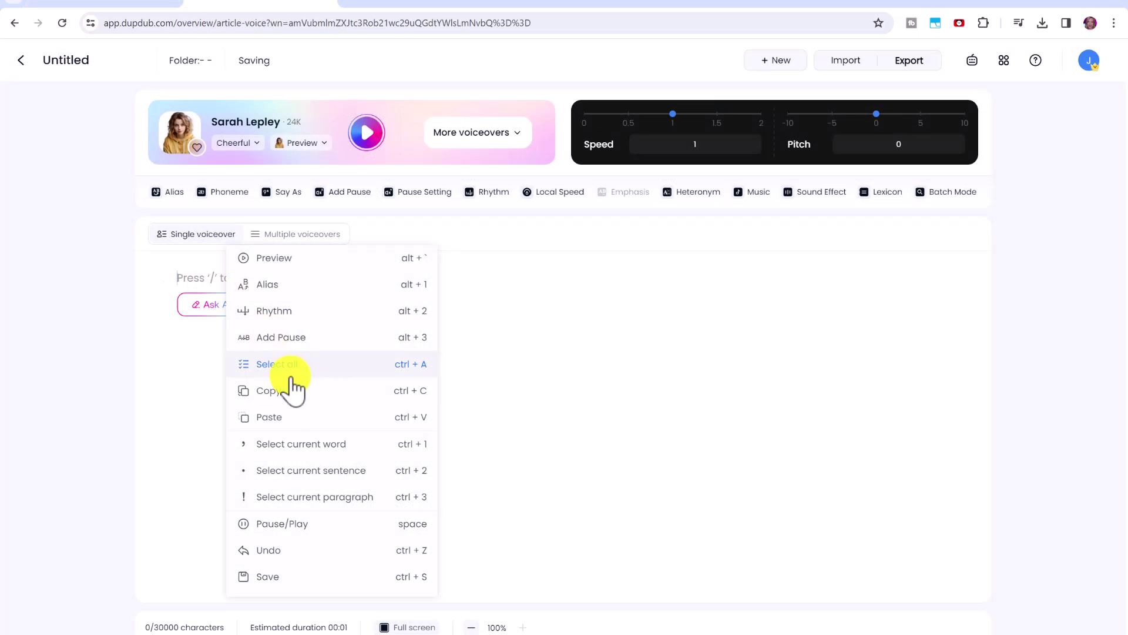
pyautogui.click(293, 417)
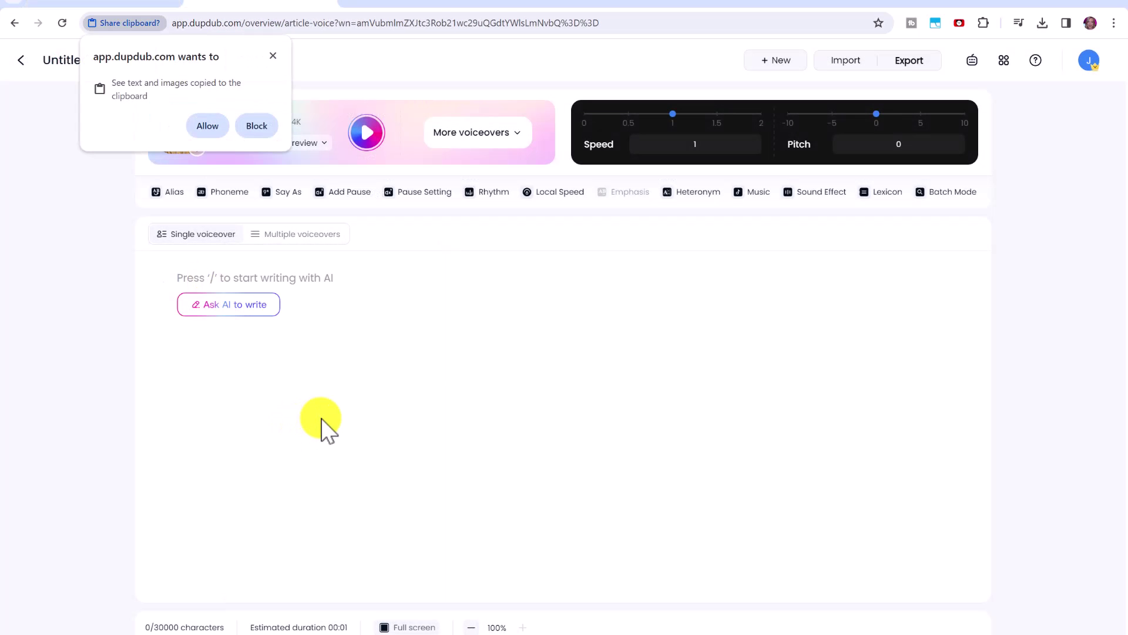
pyautogui.click(206, 123)
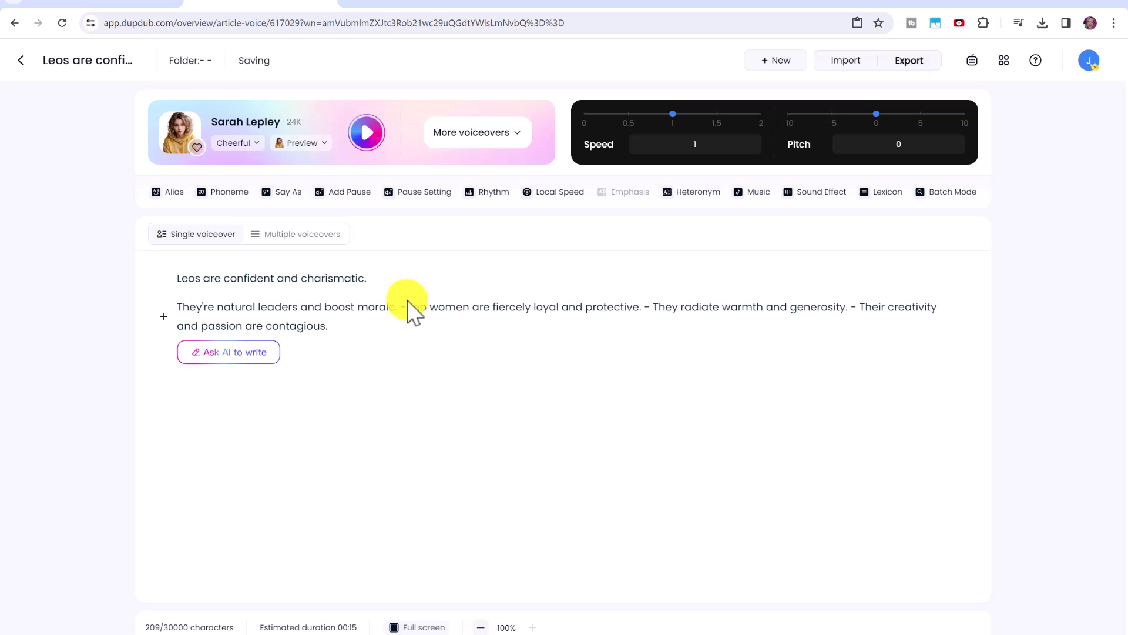
# Remove the dashes between the Leo facts and put each sentence on its own line.
pyautogui.click(413, 306)
pyautogui.press('BackSpace')
pyautogui.press('BackSpace')
pyautogui.press('Return')
pyautogui.click(413, 335)
pyautogui.press('BackSpace')
pyautogui.press('Return')
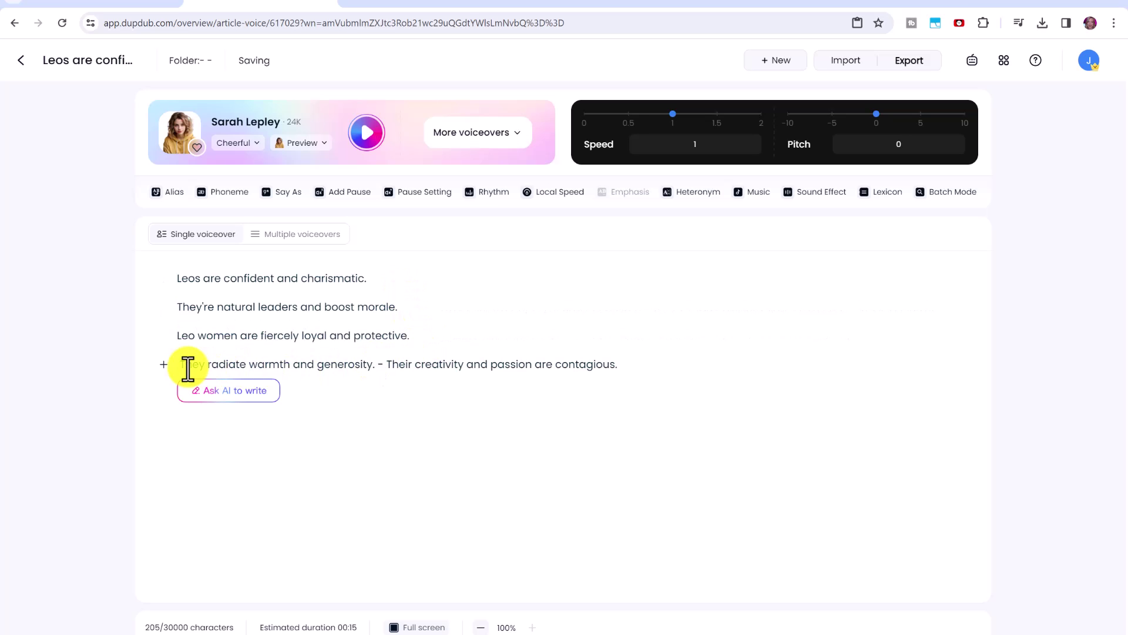
pyautogui.click(381, 365)
pyautogui.press('BackSpace')
pyautogui.press('BackSpace')
pyautogui.press('Return')
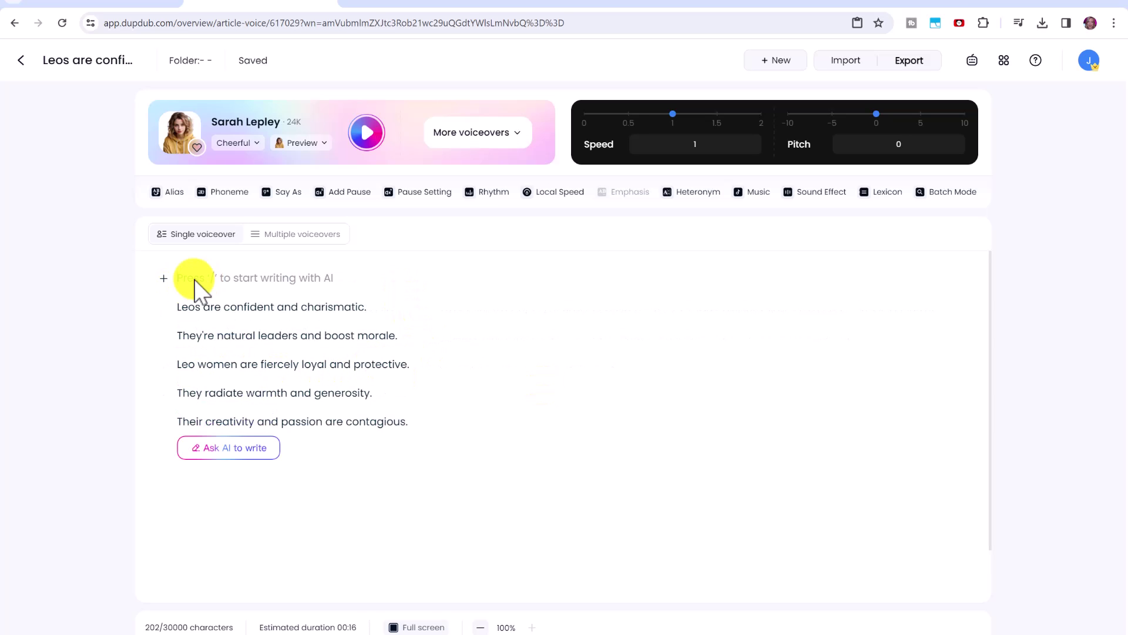
# Add the heading "5 Reasons Why Leo Women are the BEST!" above the first fact.
pyautogui.write('5 Reasons w')
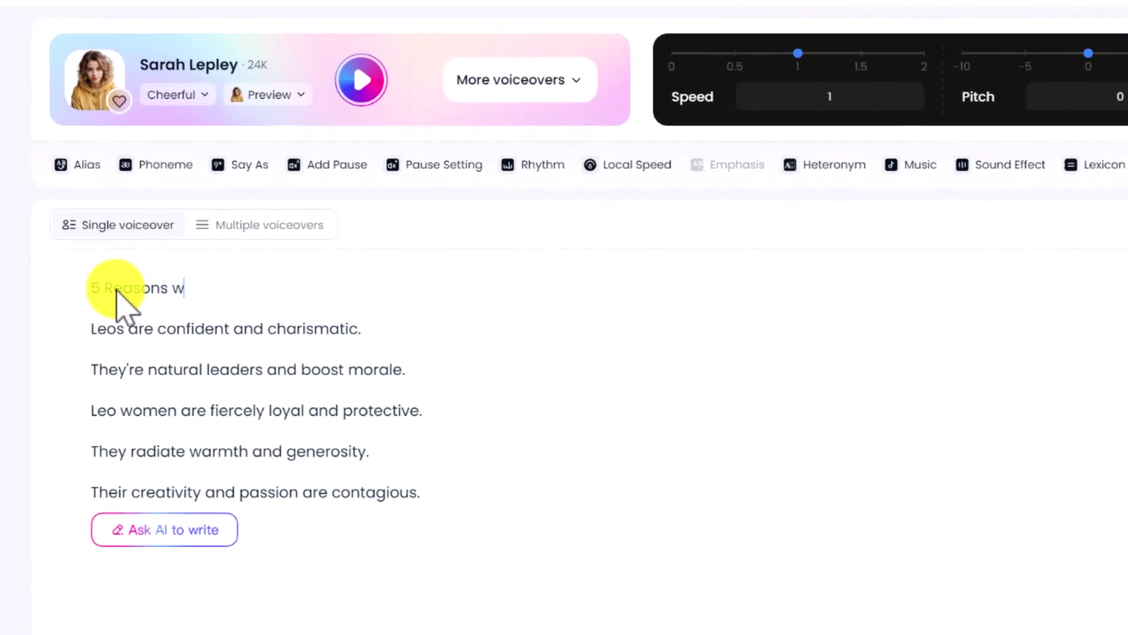
pyautogui.press('BackSpace')
pyautogui.write('Why L')
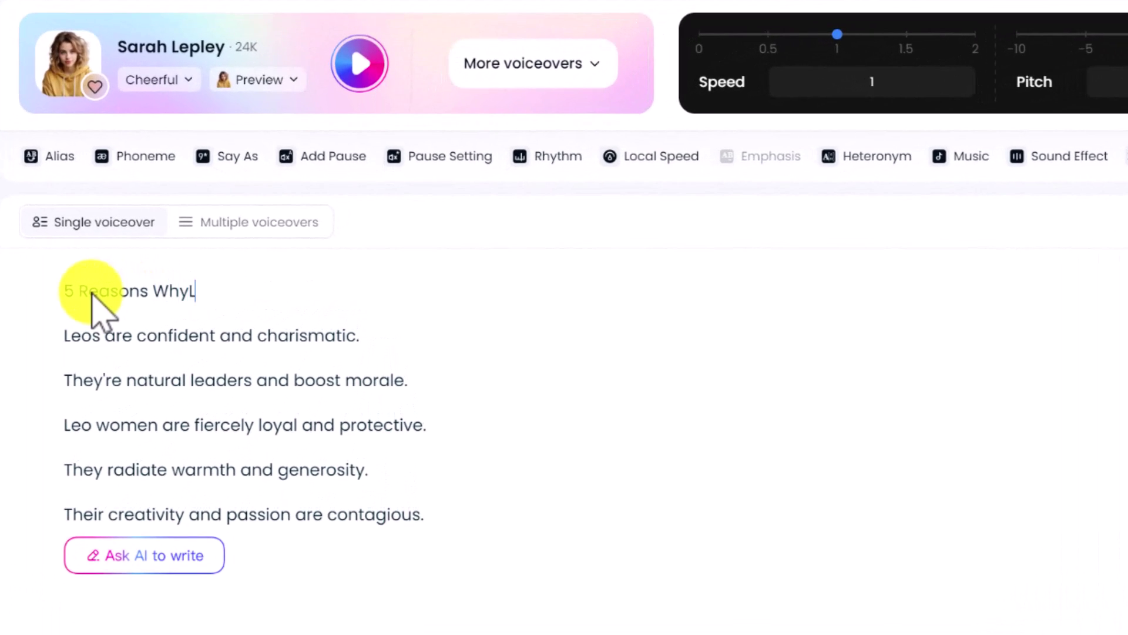
pyautogui.write('eo Women are the BEST!')
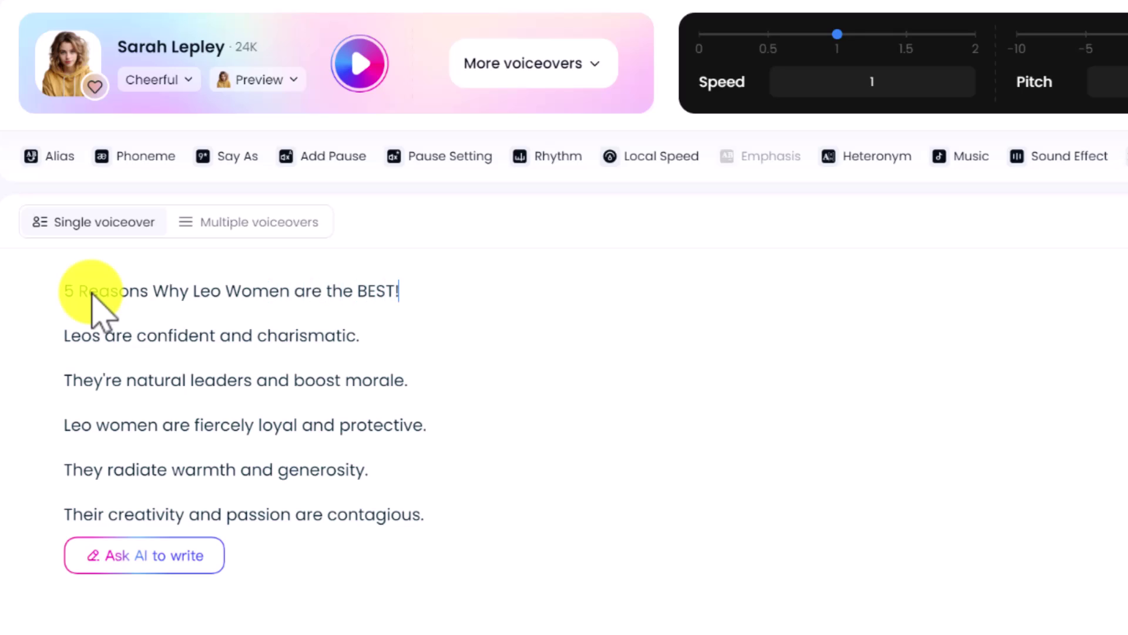
# Number the facts 1) to 5) and add the closing lines "Do you agree?" and "Share this video with your Leo friends and family!".
pyautogui.press('Right')
pyautogui.write('1) ')
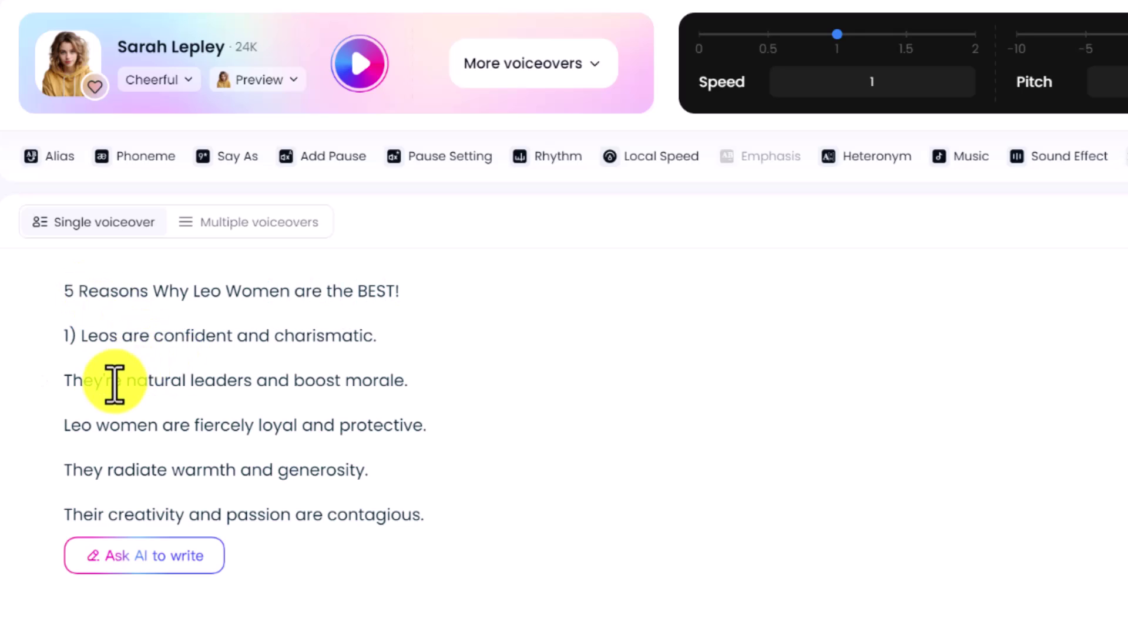
pyautogui.write('2)')
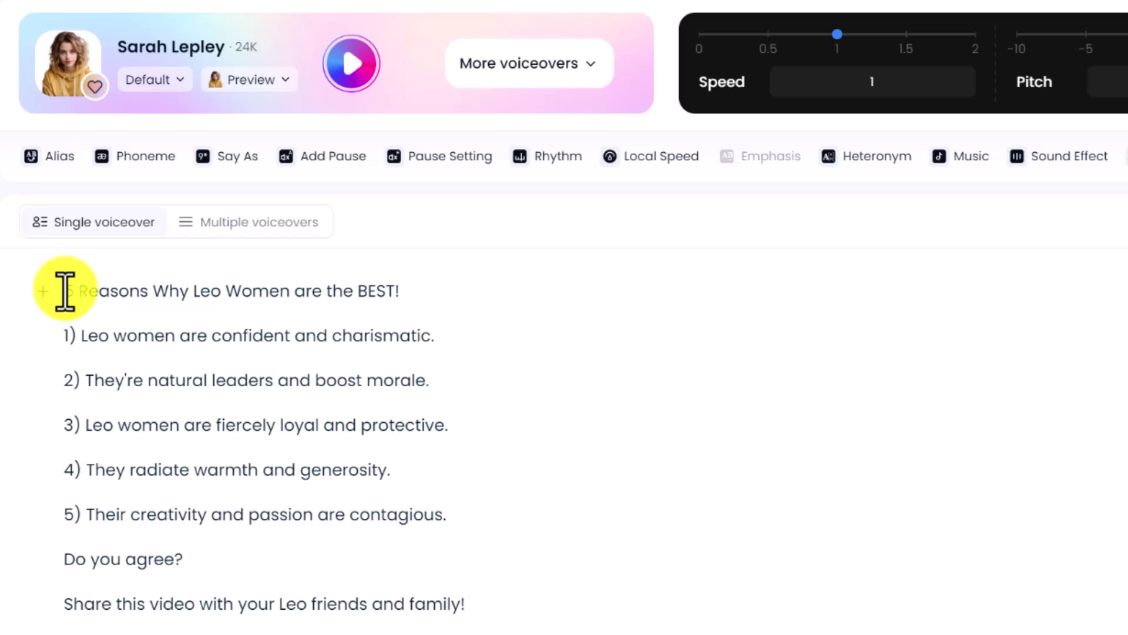
# Preview the voiceover and insert a 200 ms pause after the heading line.
pyautogui.click(365, 74)
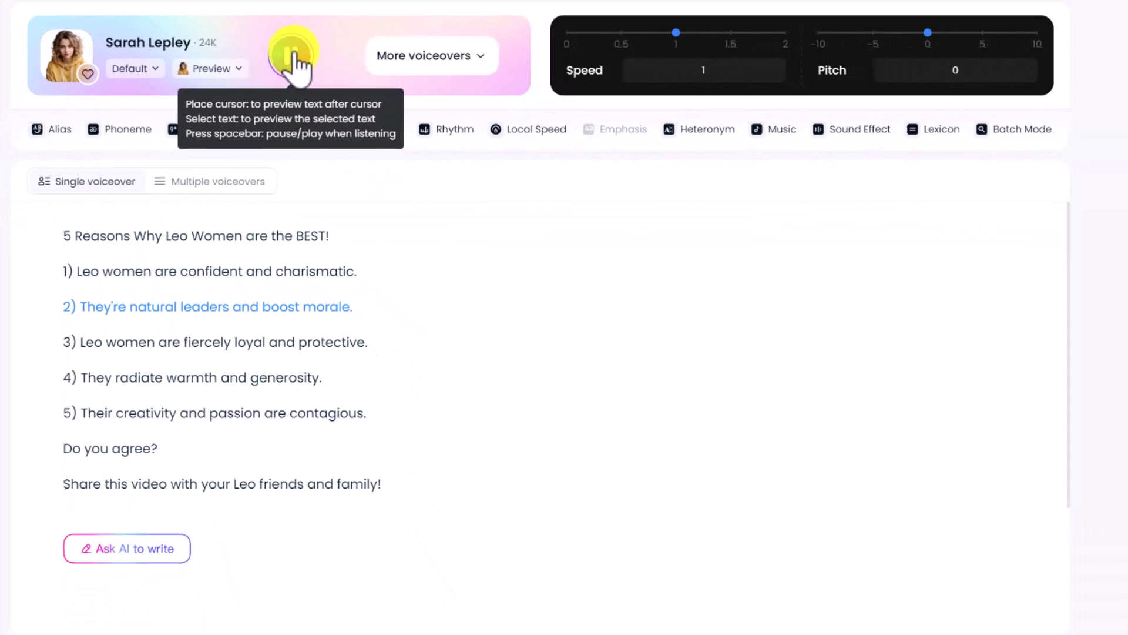
pyautogui.click(292, 63)
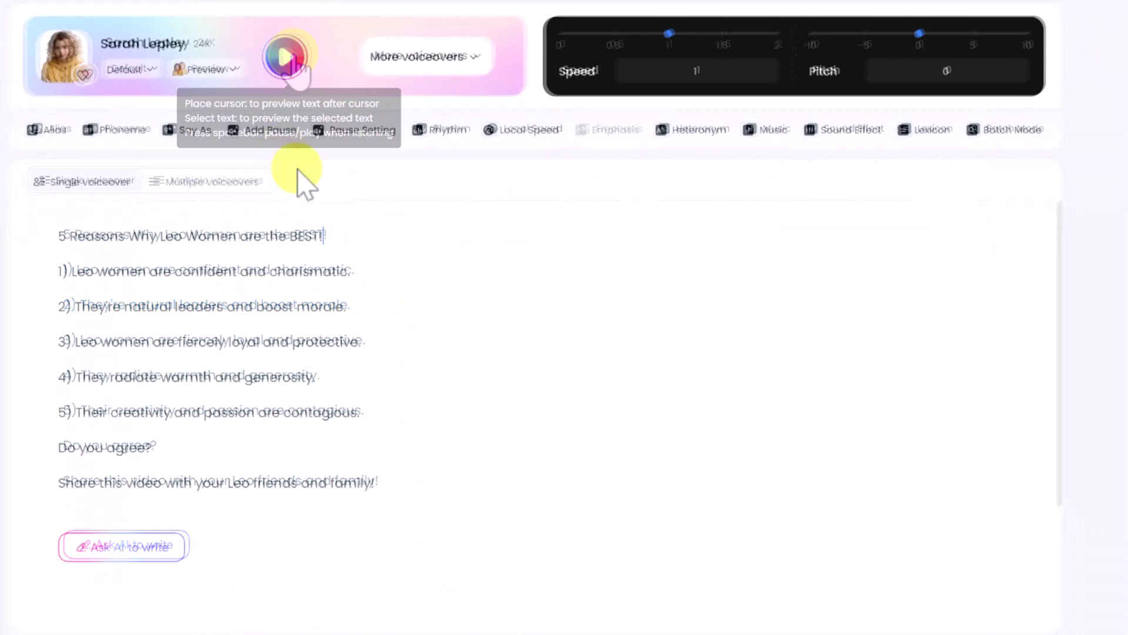
pyautogui.click(275, 128)
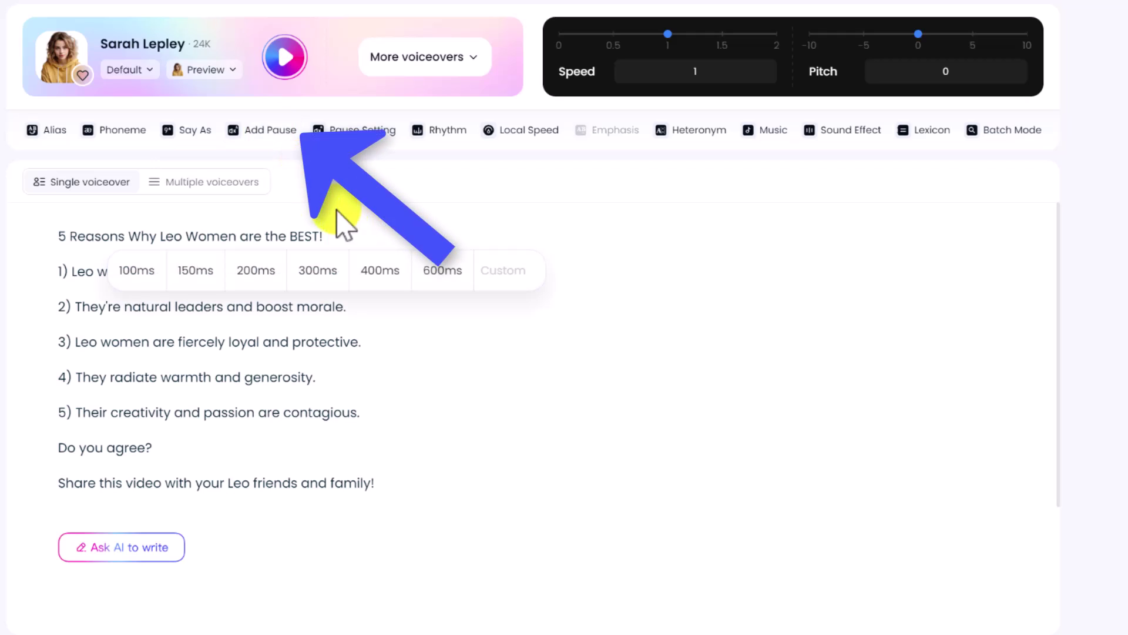
pyautogui.click(255, 271)
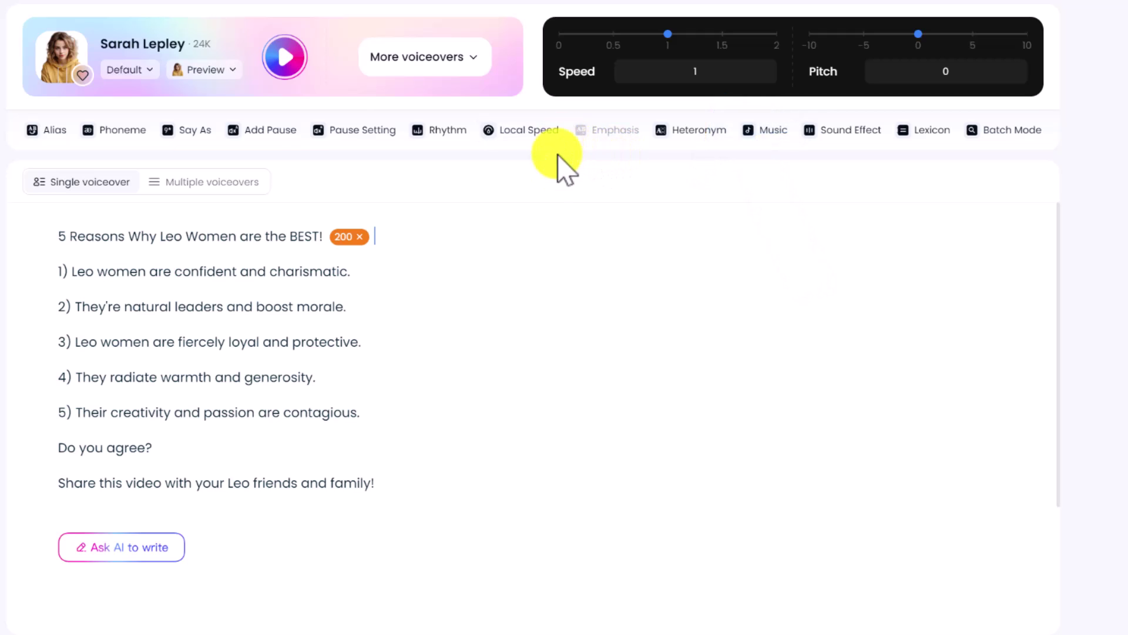
# Browse the voiceover library and filter it to female adult speakers of American English.
pyautogui.click(468, 88)
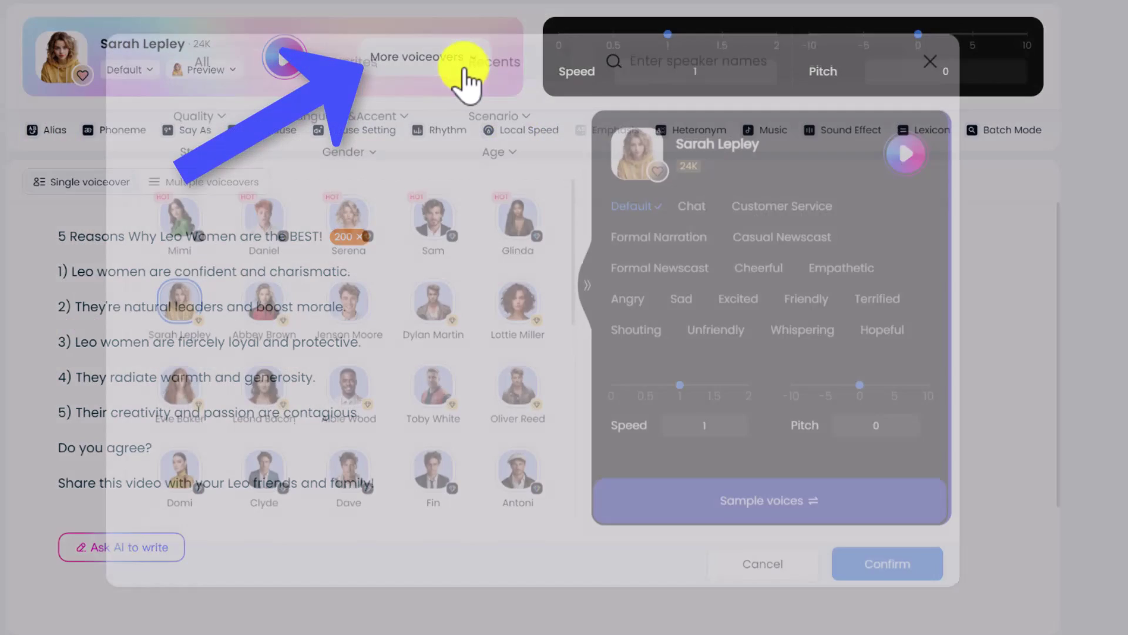
pyautogui.click(370, 163)
pyautogui.click(392, 203)
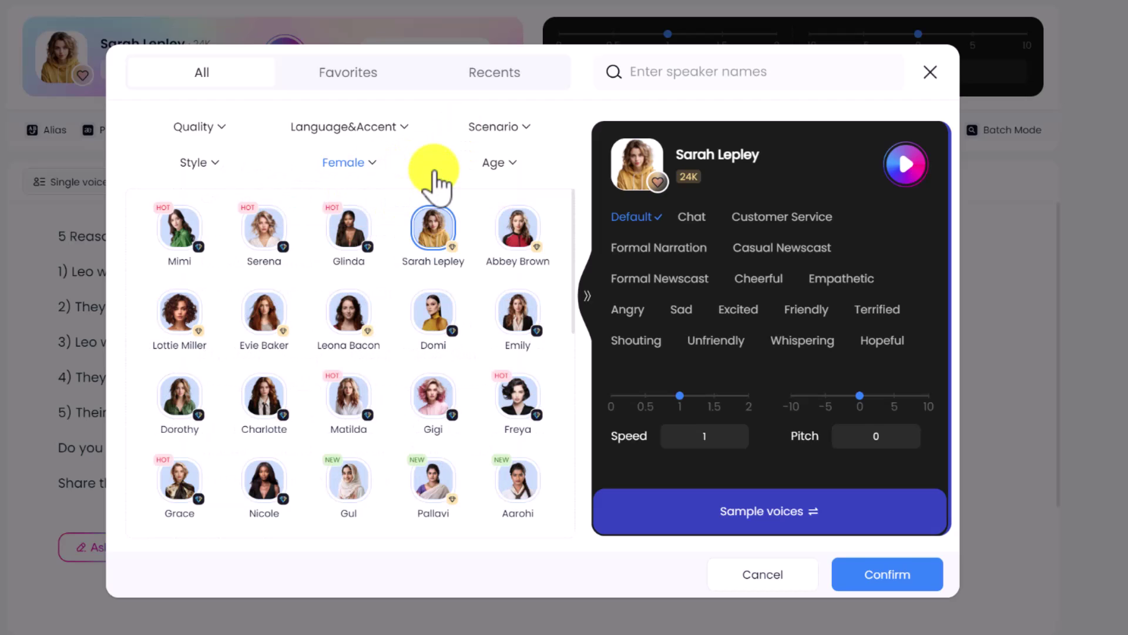
pyautogui.click(495, 164)
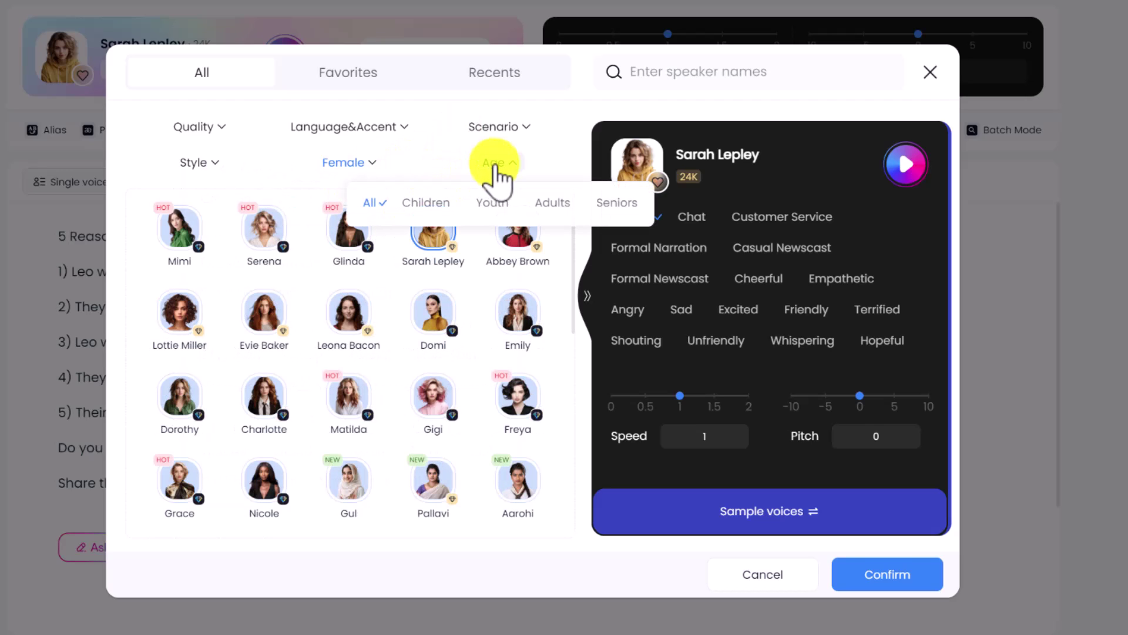
pyautogui.click(551, 204)
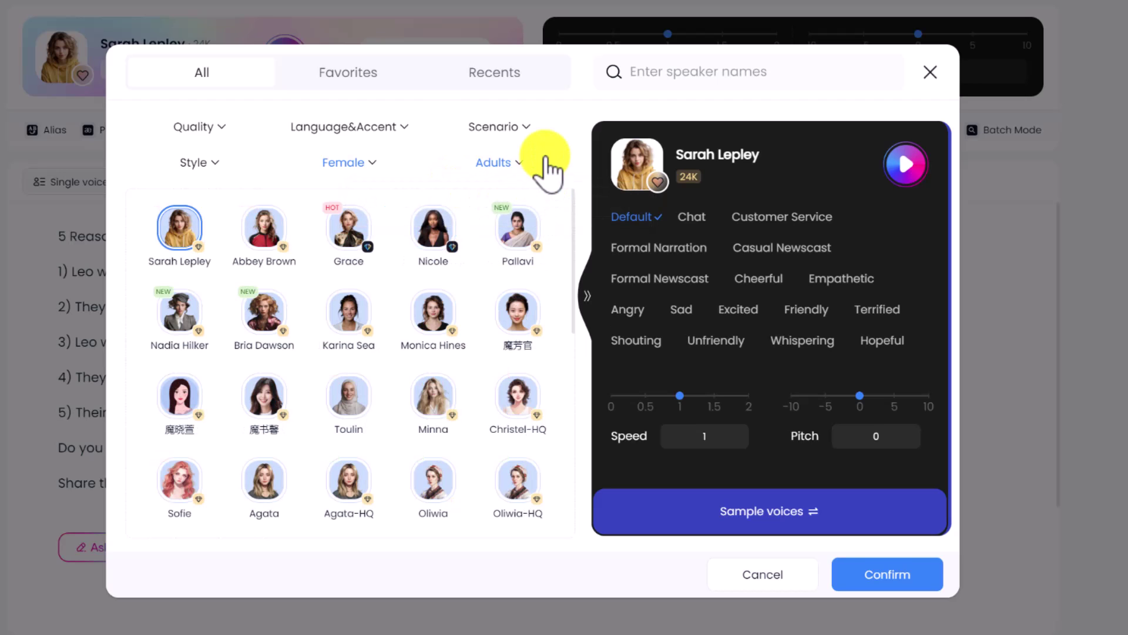
pyautogui.click(320, 127)
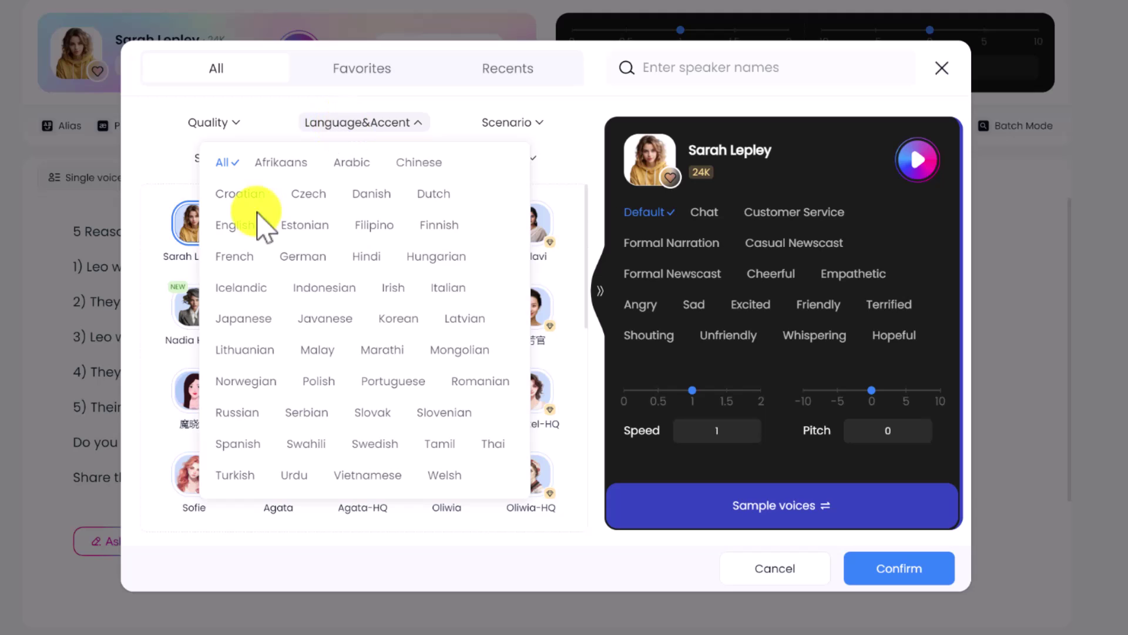
pyautogui.click(238, 226)
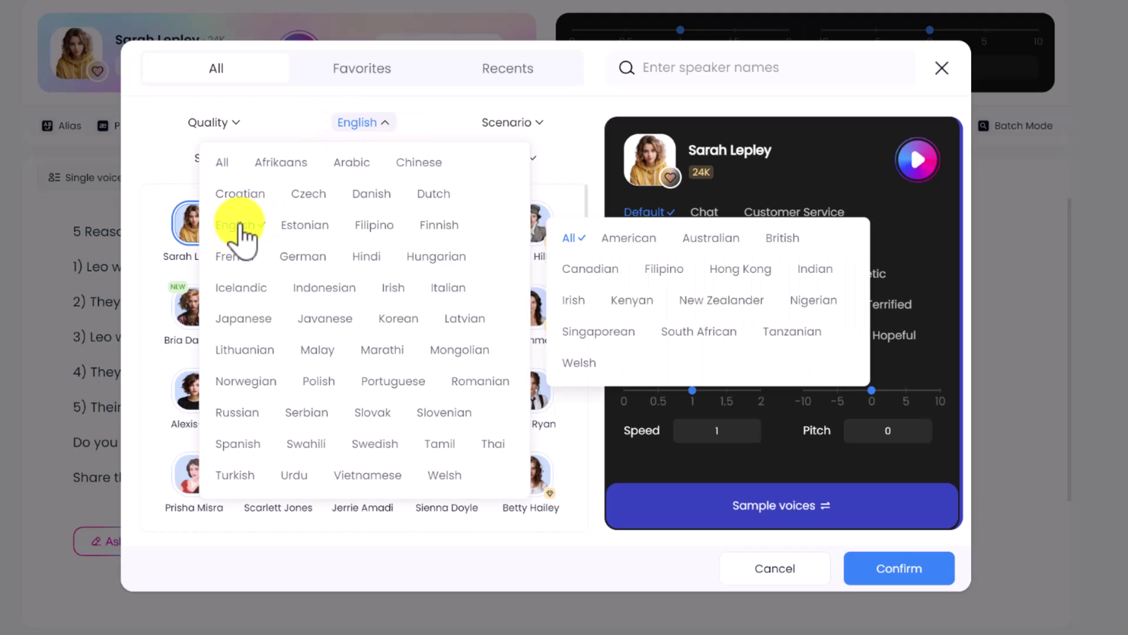
pyautogui.click(638, 243)
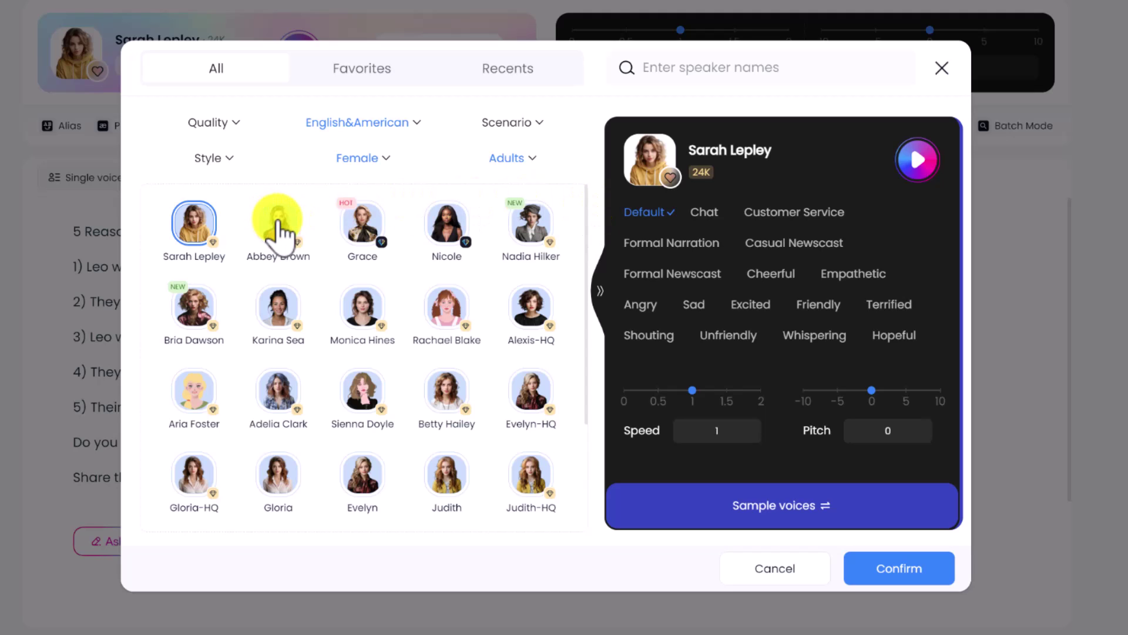
# Select several of the filtered voices, listen to their samples, and stop the playback.
pyautogui.click(276, 226)
pyautogui.click(362, 222)
pyautogui.click(918, 159)
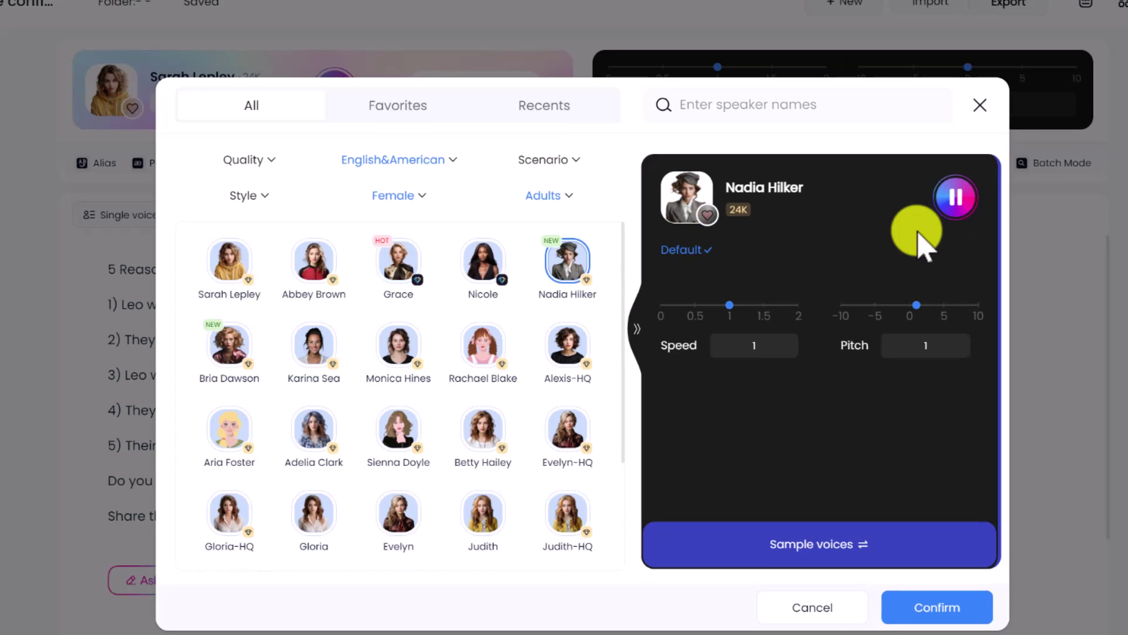
pyautogui.click(959, 200)
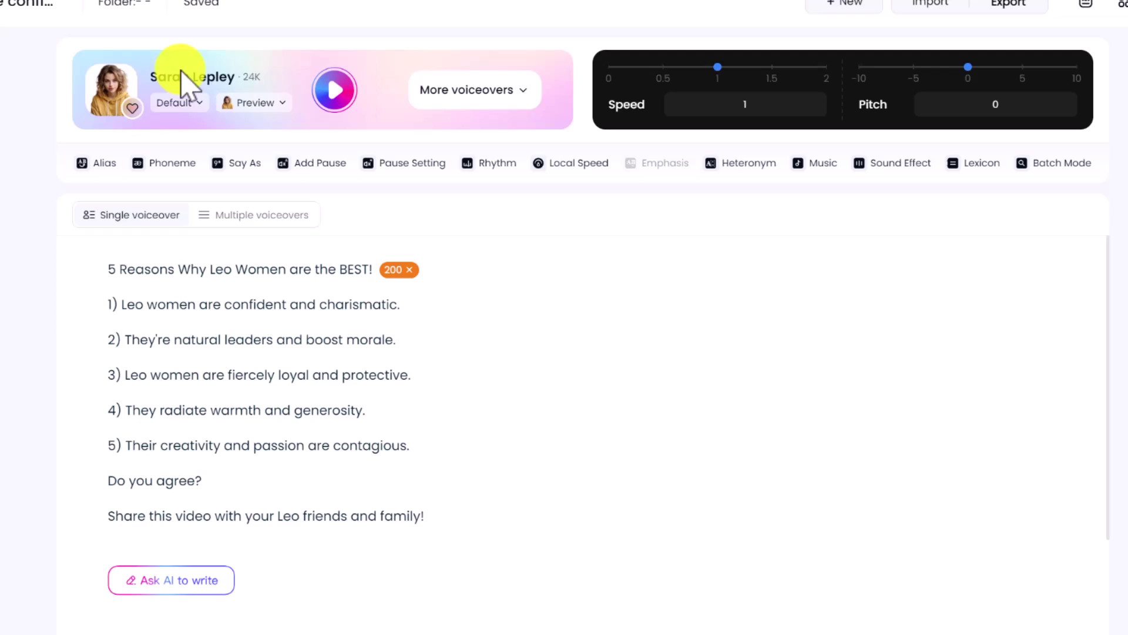
# Set the current voice's speaking style to Friendly and preview the start of the script.
pyautogui.click(199, 103)
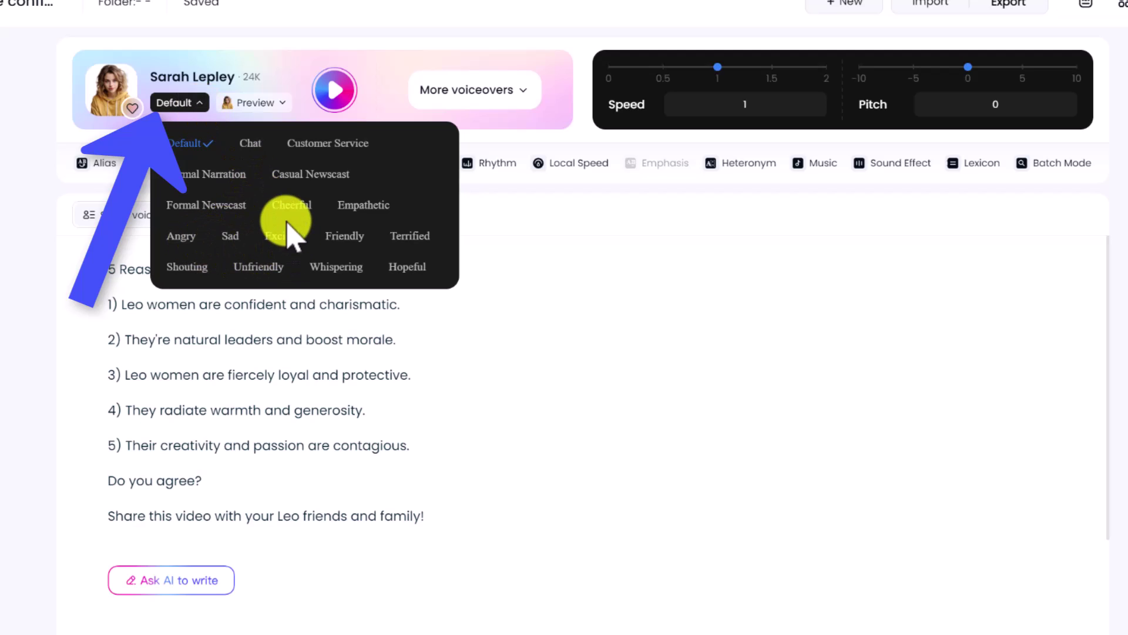
pyautogui.click(338, 238)
pyautogui.click(336, 93)
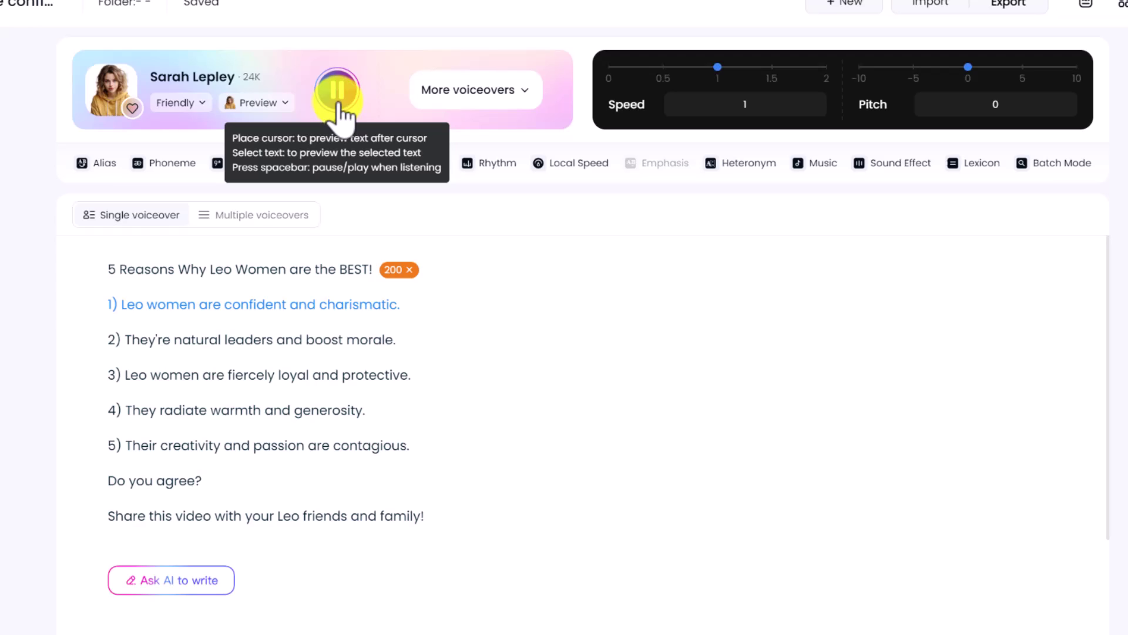
pyautogui.click(337, 94)
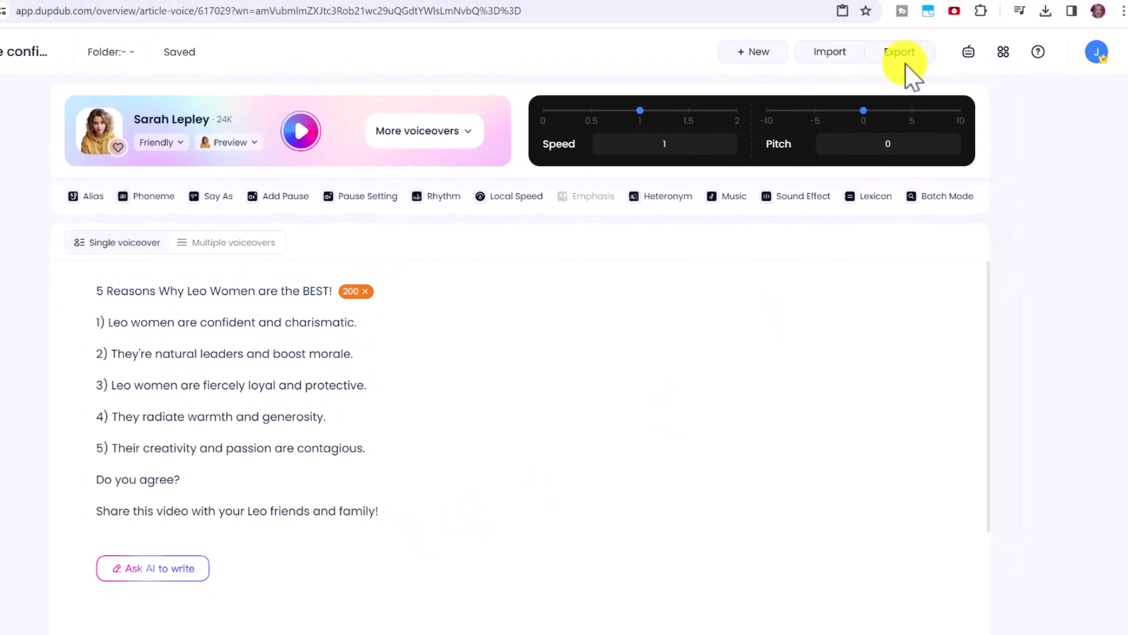
# Generate the voiceover and export it as a WAV audio file.
pyautogui.click(899, 53)
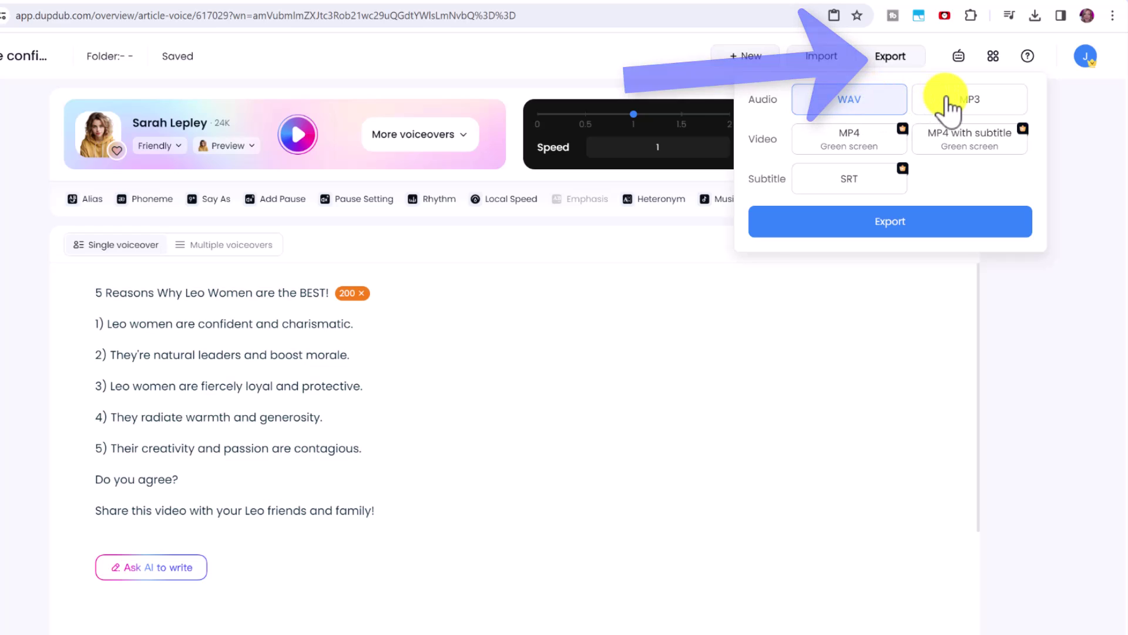
pyautogui.click(922, 223)
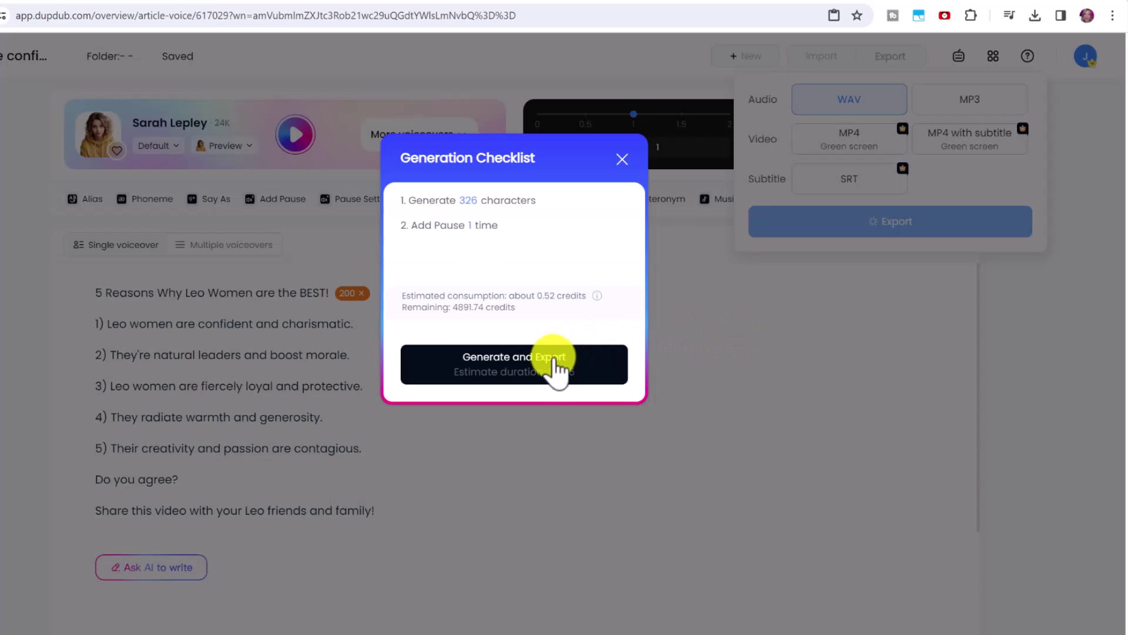
pyautogui.click(553, 366)
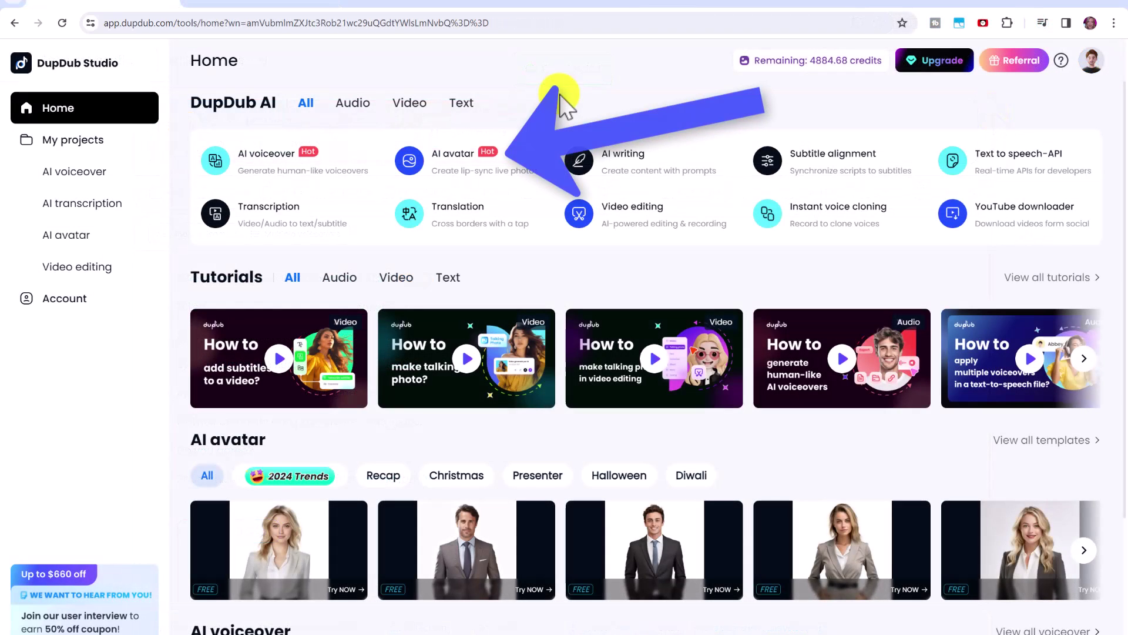
# Open AI avatar generation and fill the description from the inspiration of a teenage girl with curly dark hair.
pyautogui.click(517, 171)
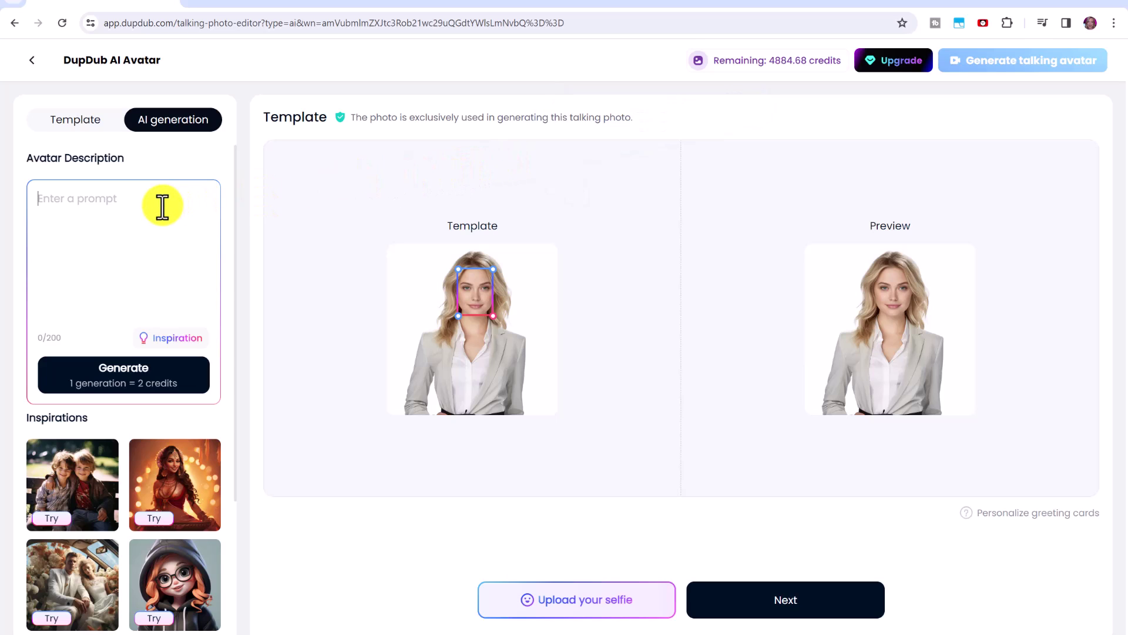
pyautogui.scroll(-3, 162, 206)
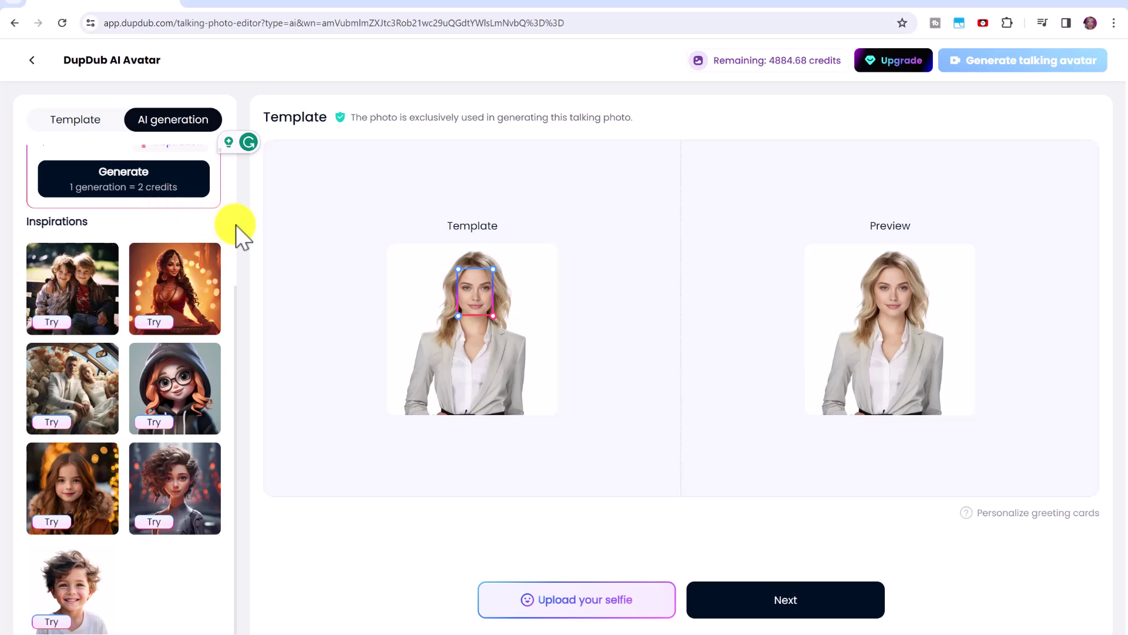
pyautogui.scroll(2, 189, 403)
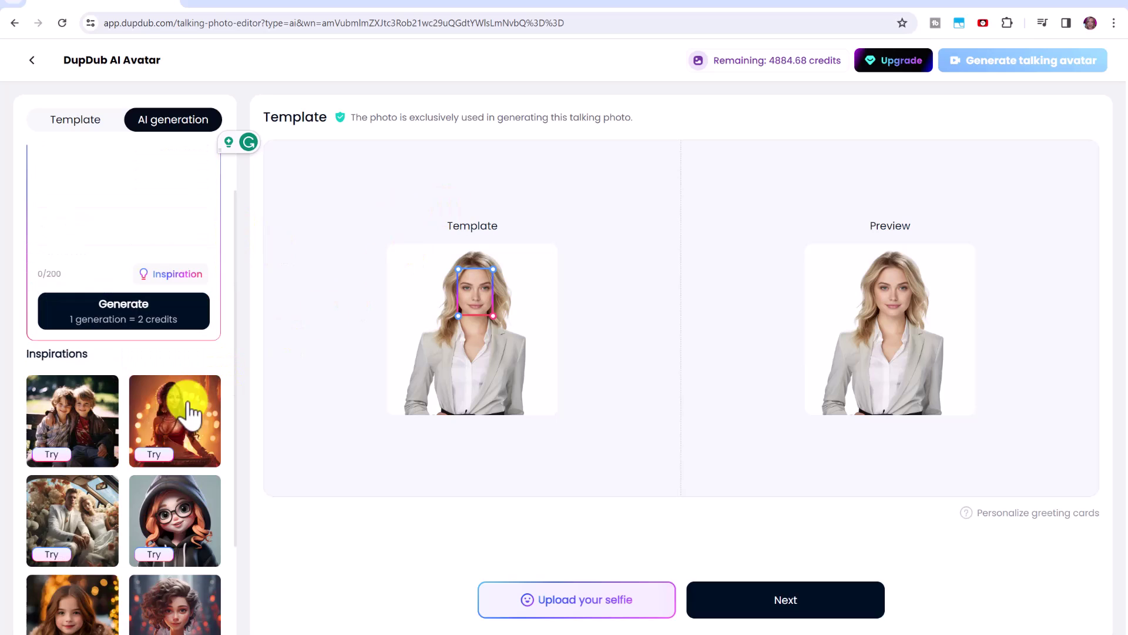
pyautogui.click(152, 455)
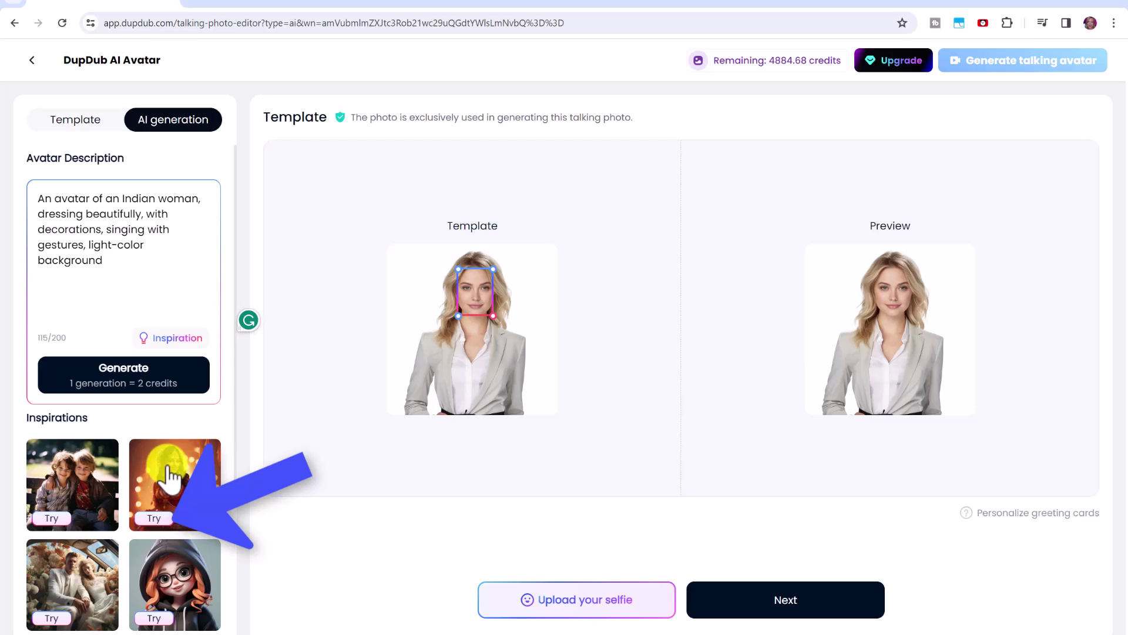
pyautogui.moveTo(118, 275); pyautogui.dragTo(30, 207)
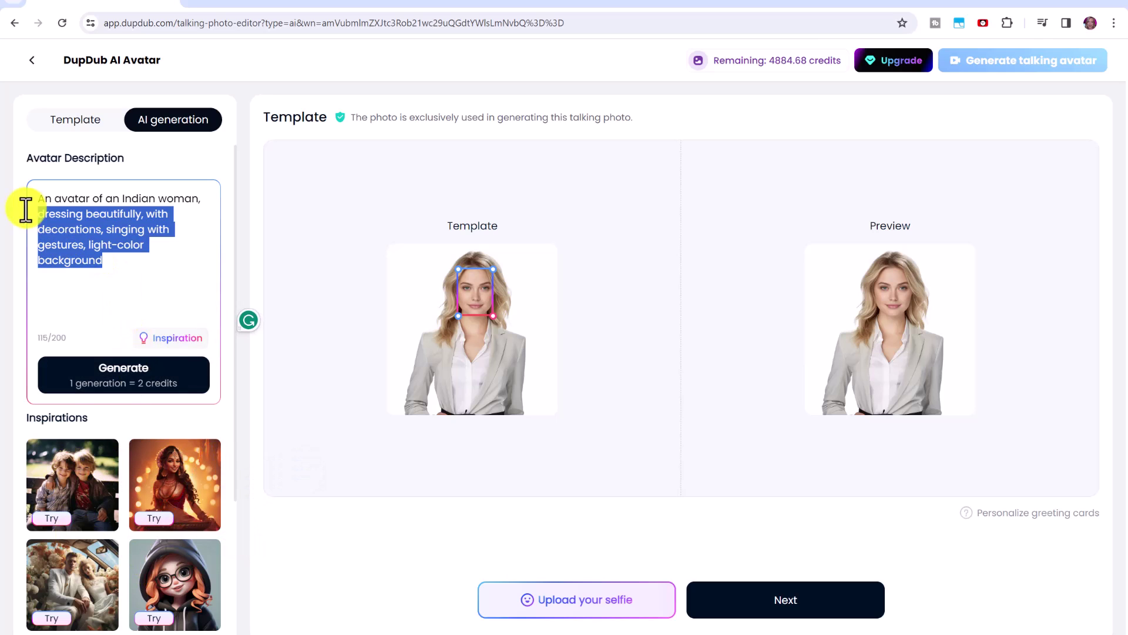
pyautogui.scroll(-3, 209, 496)
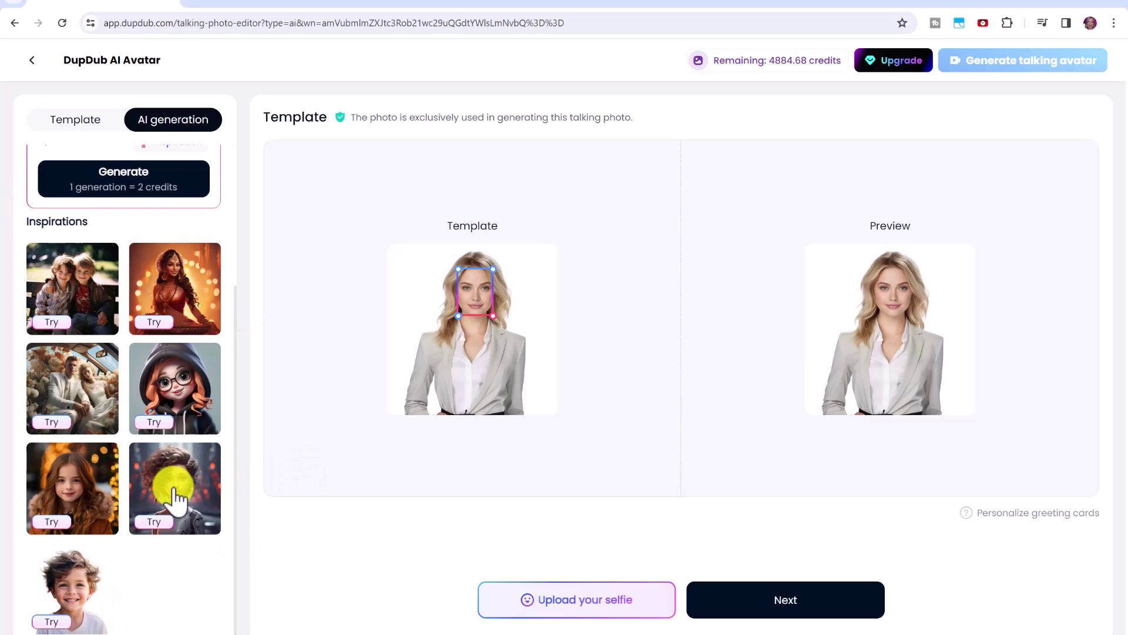
pyautogui.scroll(3, 176, 493)
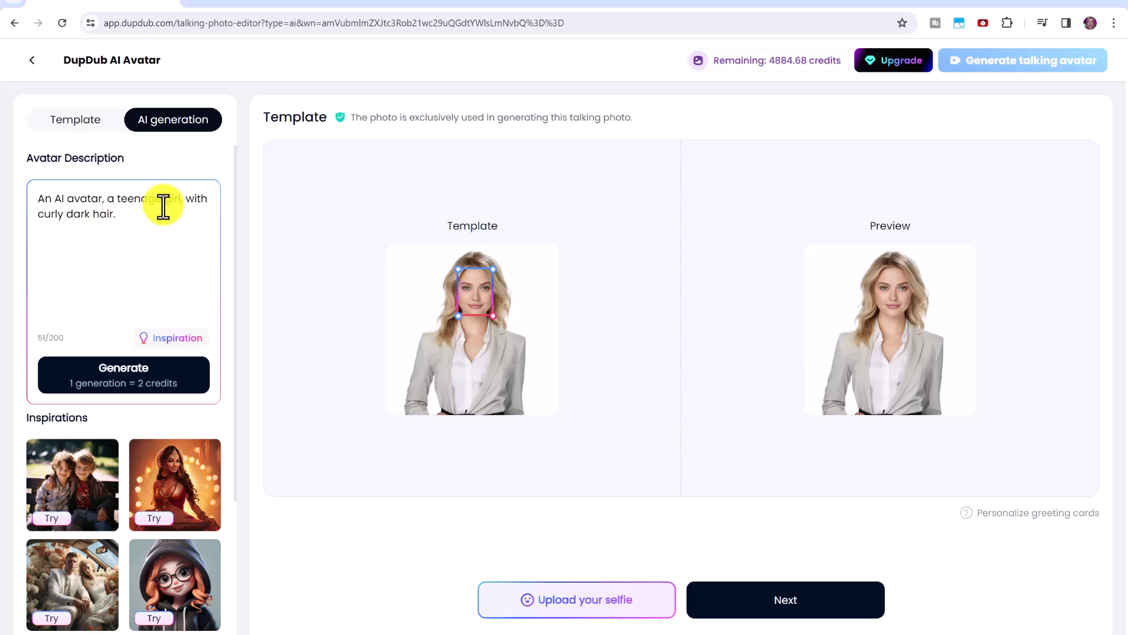
# Change the avatar description to "An AI avatar, a young woman woman, with long curly red hair, zodiac/lion inspired background" and generate the avatars.
pyautogui.moveTo(162, 200); pyautogui.dragTo(123, 214)
pyautogui.write('young woman')
pyautogui.hotkey('ctrl', 'shift', 'End')
pyautogui.write('woman, with long curly red')
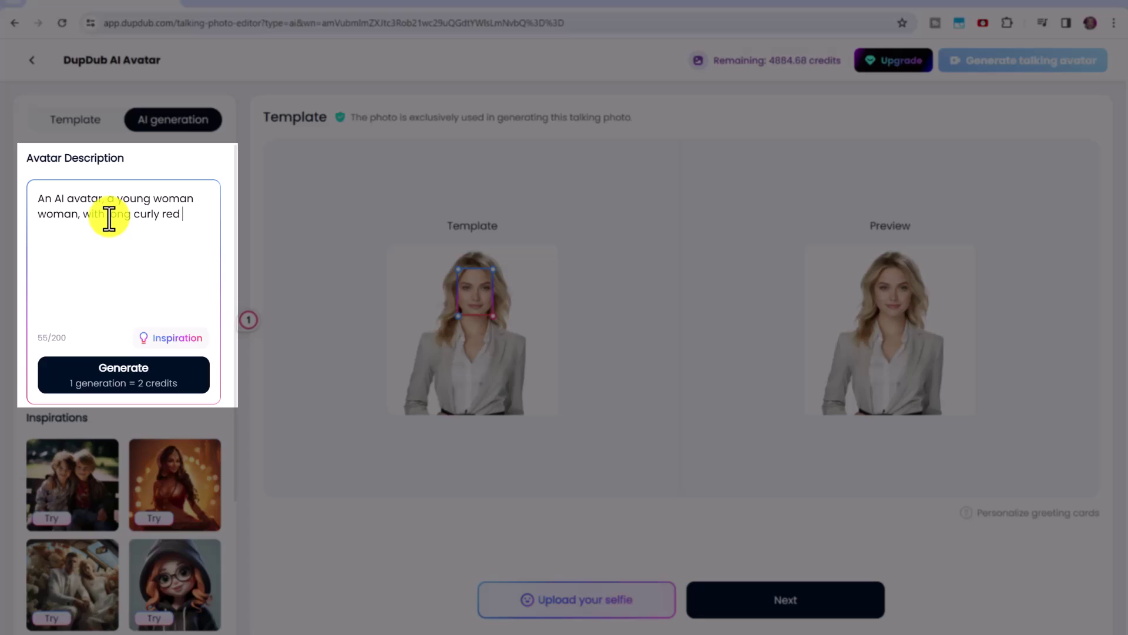
pyautogui.write(' hair, zodiac/lion inspired background')
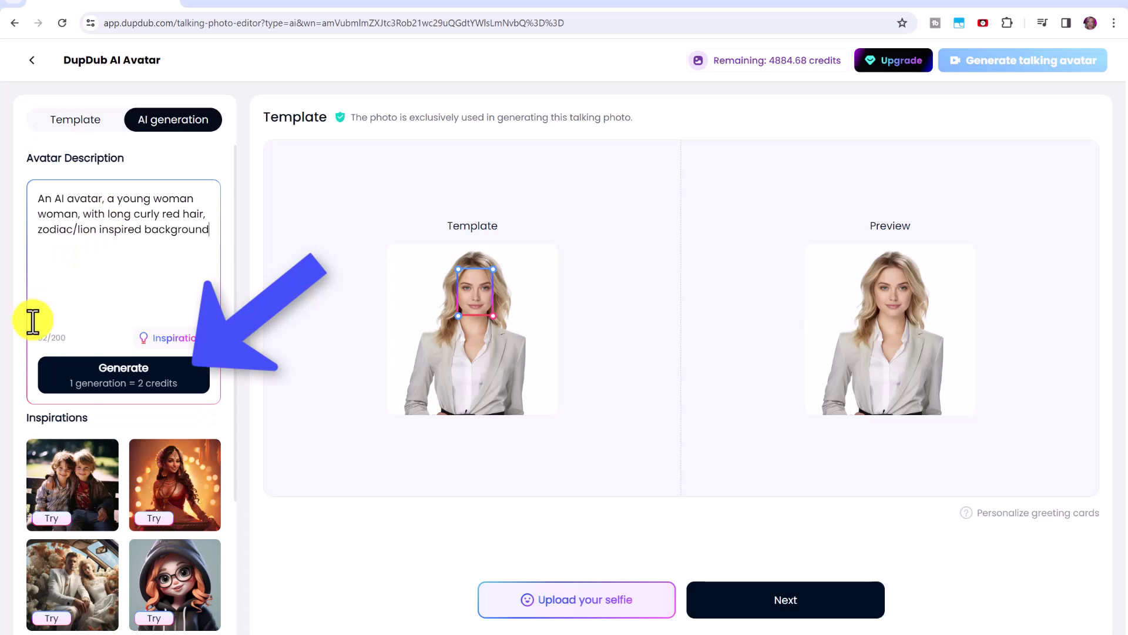
pyautogui.click(107, 389)
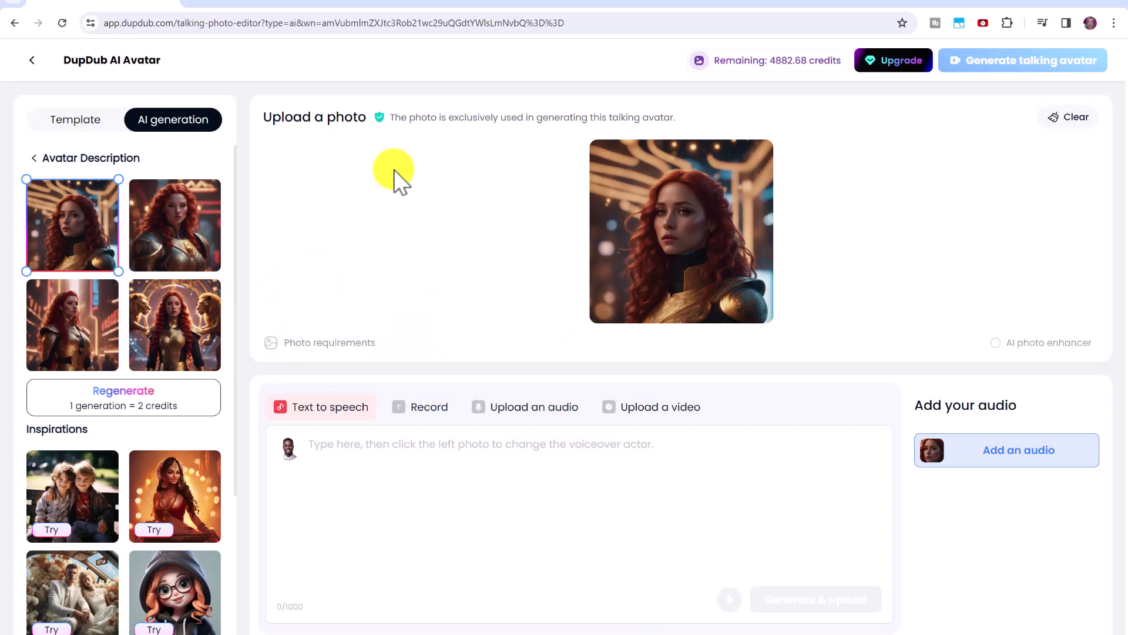
# Compare the generated avatars and choose the red-haired woman in gold armour standing between two lions.
pyautogui.click(109, 322)
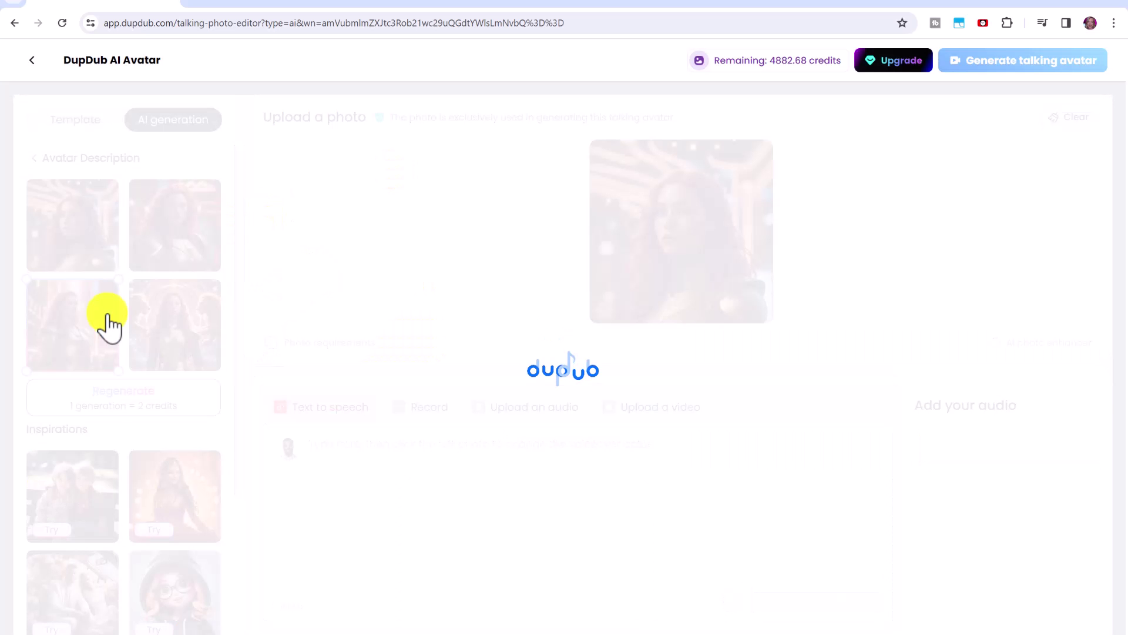
pyautogui.click(194, 245)
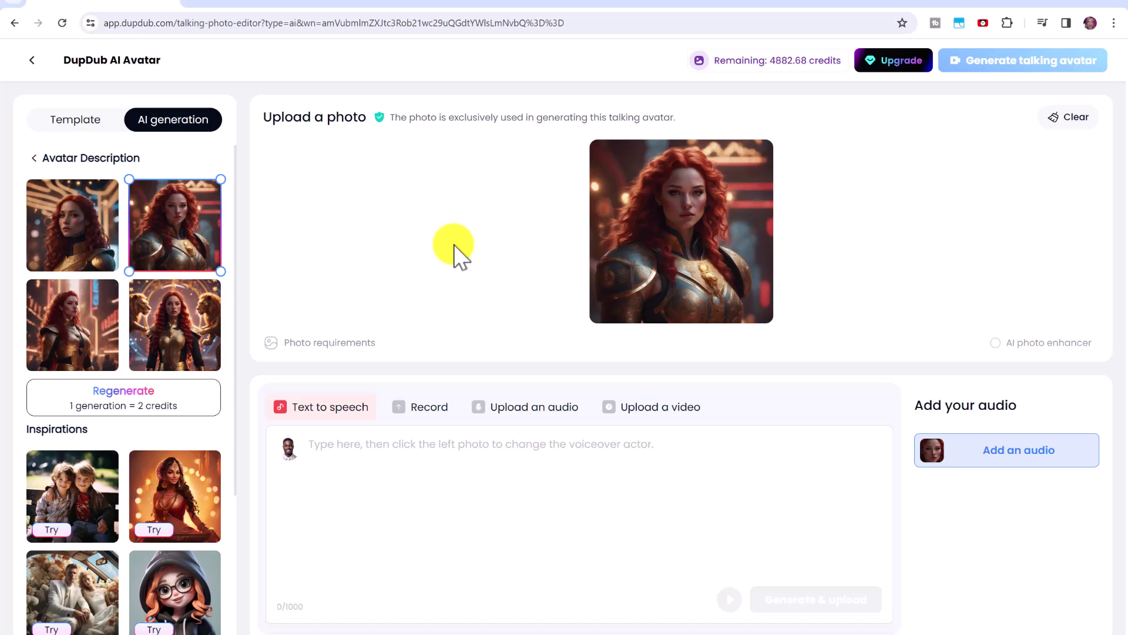
pyautogui.moveTo(612, 254)
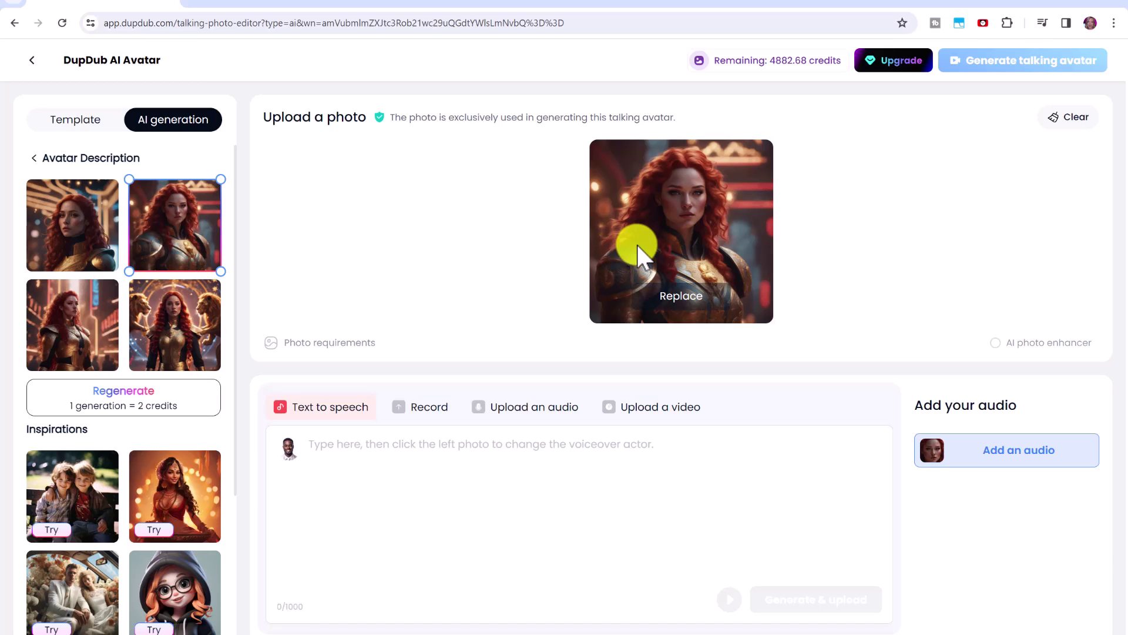
pyautogui.click(209, 325)
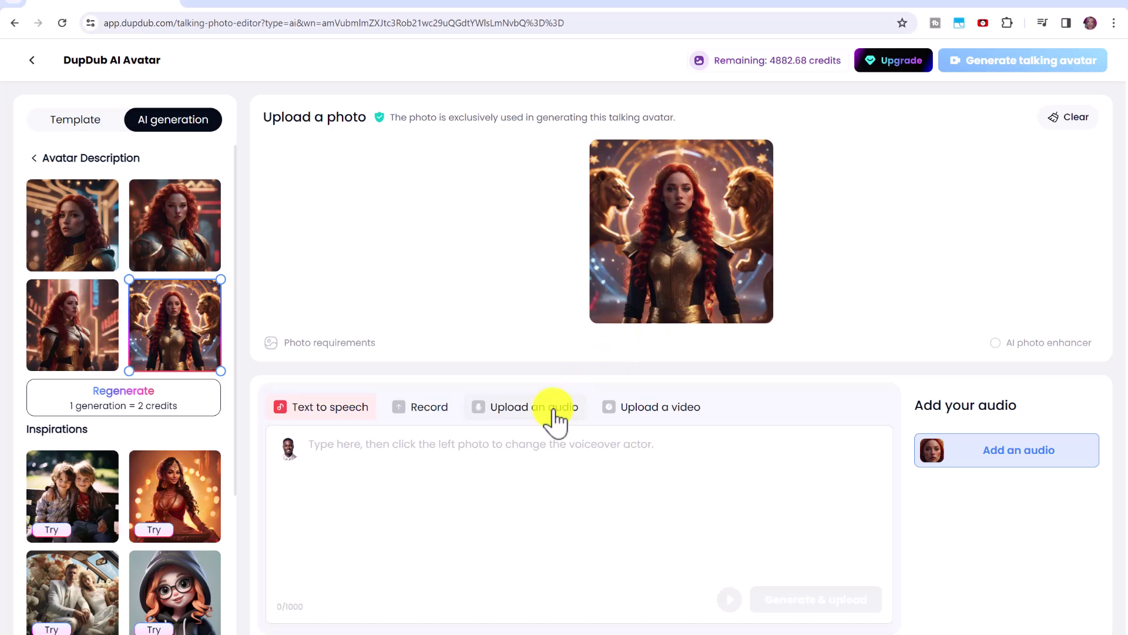
# Upload the voiceover audio file for the chosen avatar and generate the talking avatar.
pyautogui.click(531, 412)
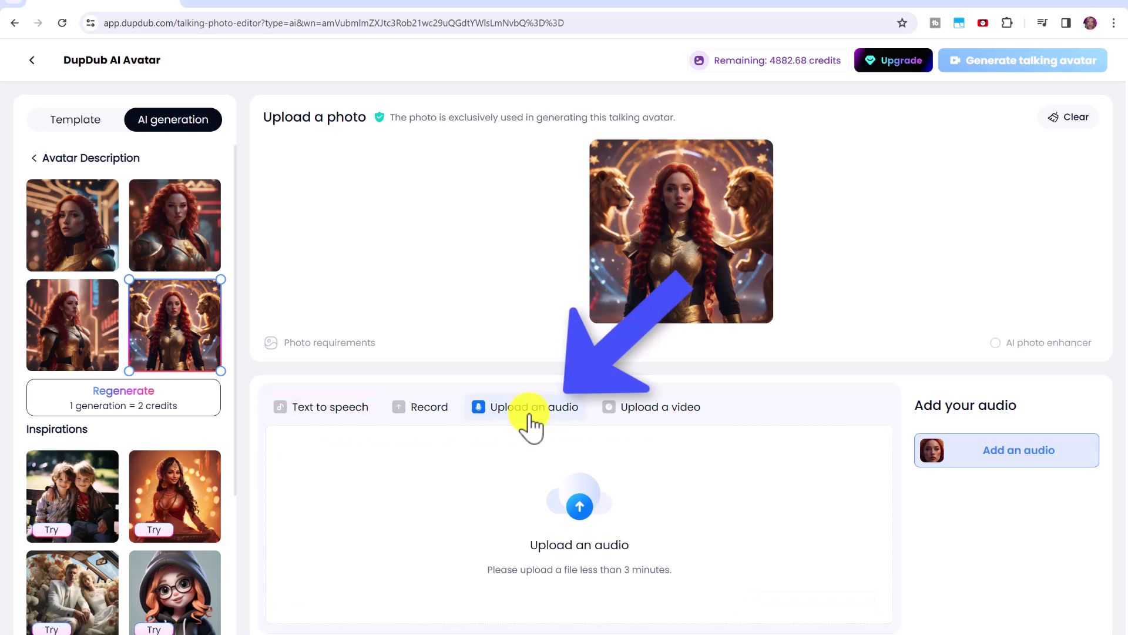
pyautogui.click(593, 490)
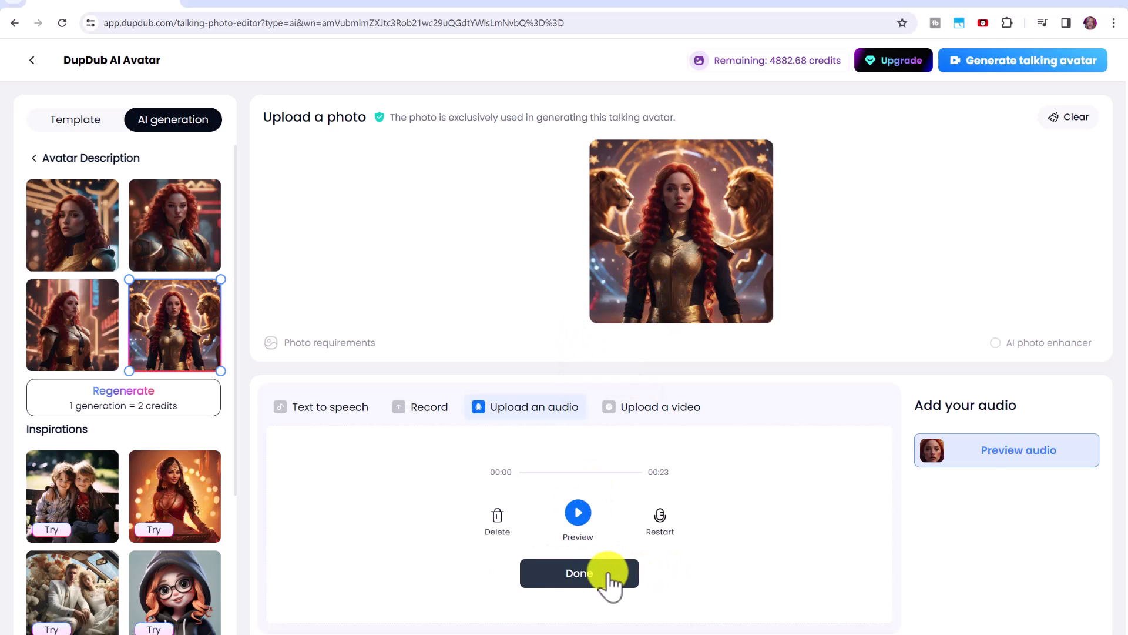
pyautogui.click(989, 65)
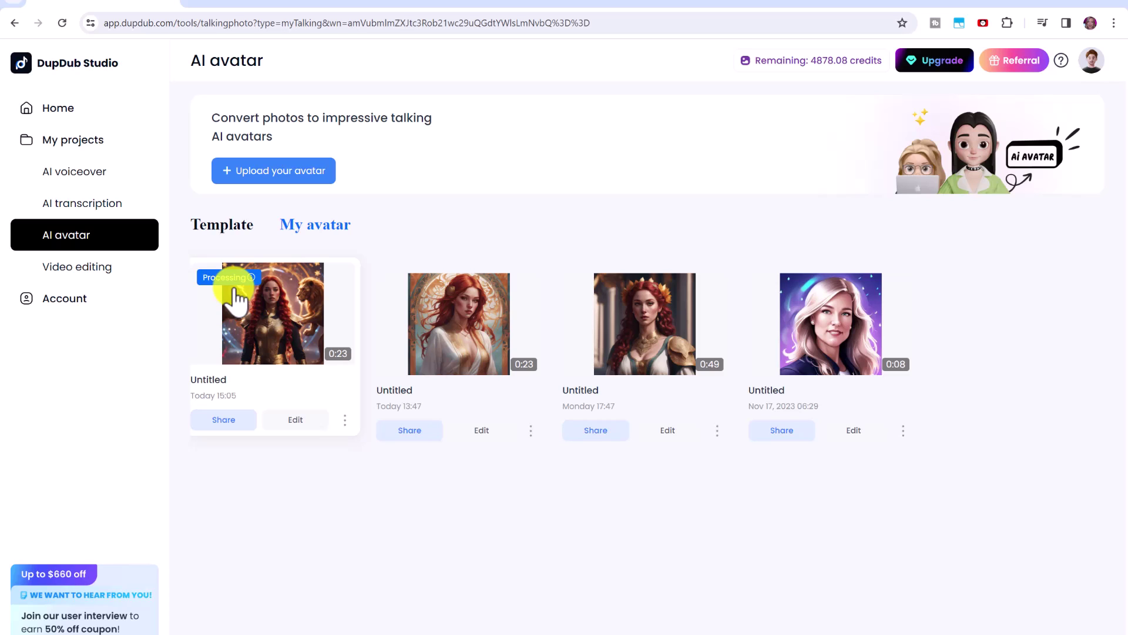
# Play the newly generated talking avatar video to check its lip movement, and pause it.
pyautogui.click(306, 322)
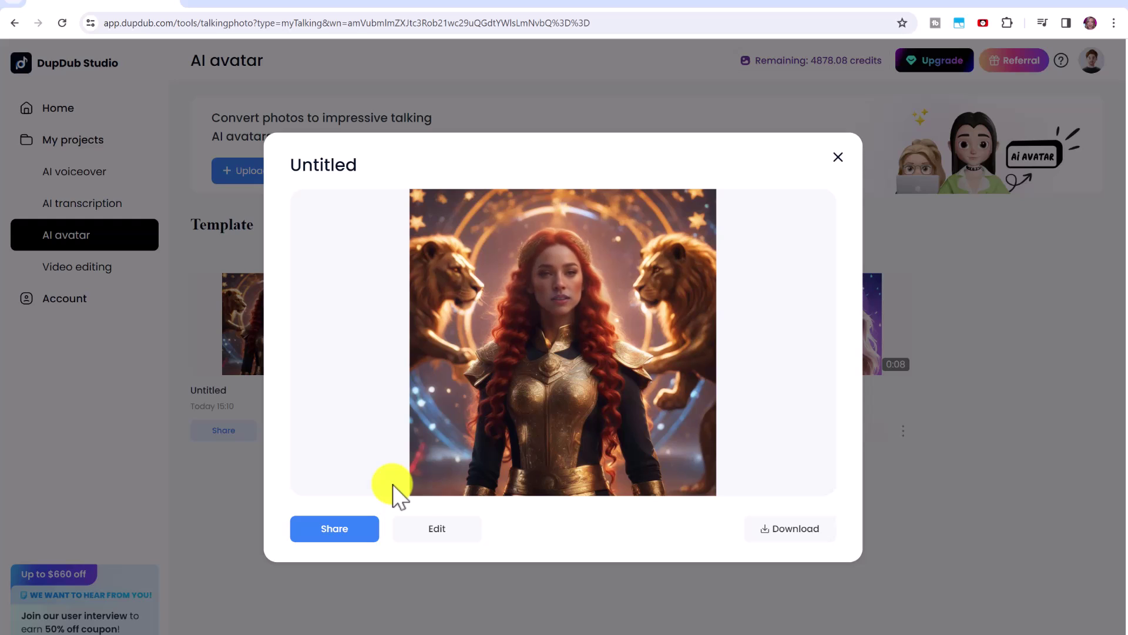
pyautogui.moveTo(455, 461)
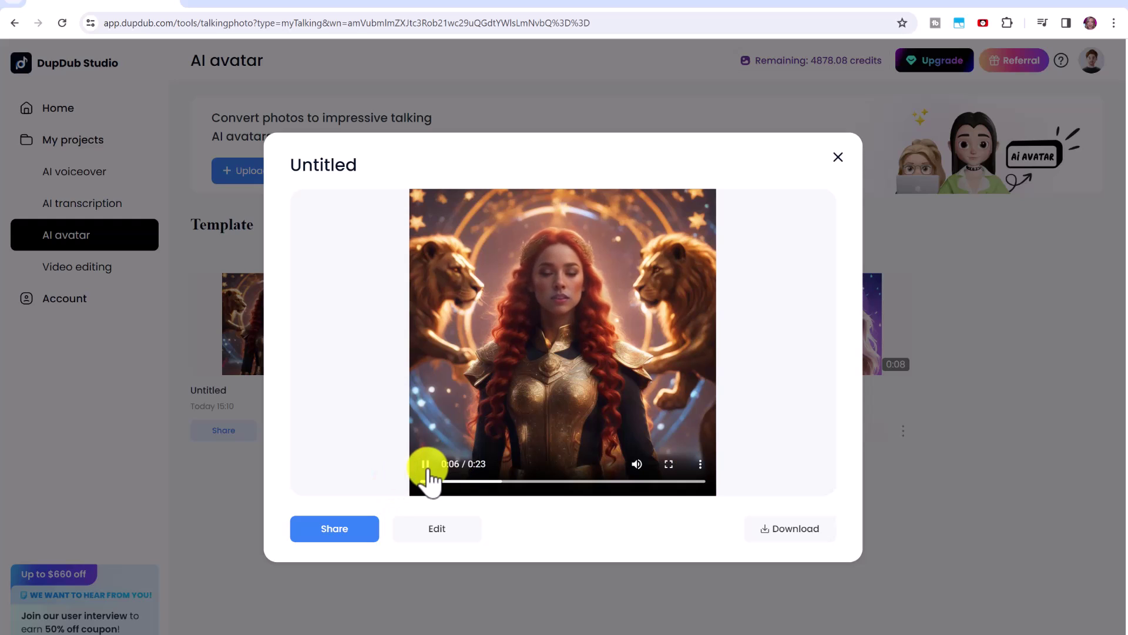
pyautogui.click(423, 464)
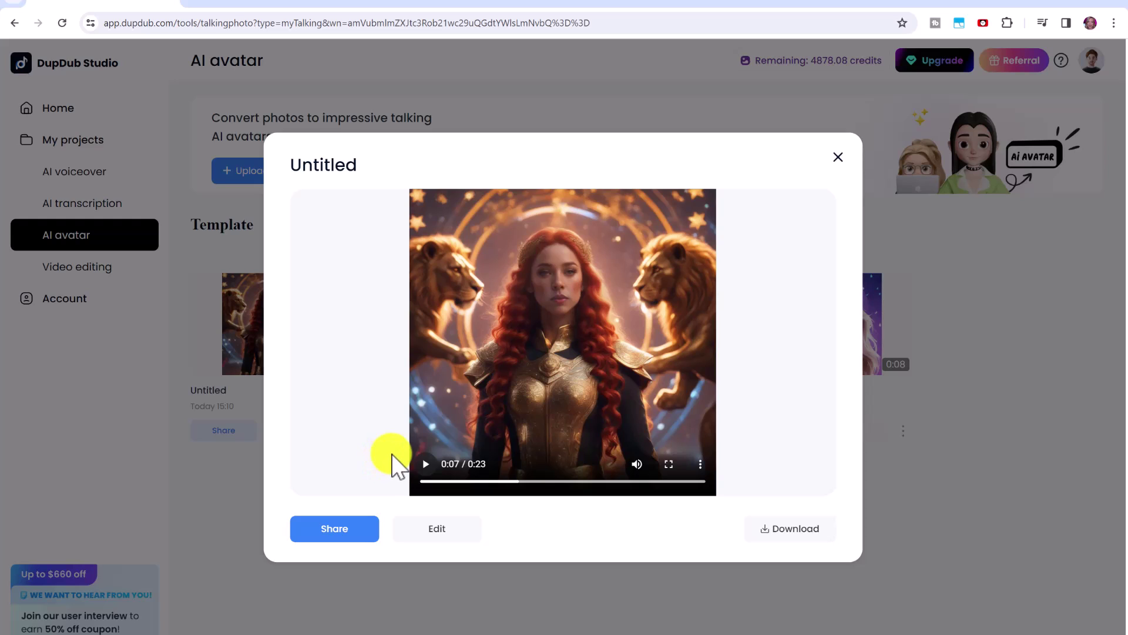
# Open the generated talking avatar video for editing and set the canvas aspect ratio to 9:16.
pyautogui.click(442, 520)
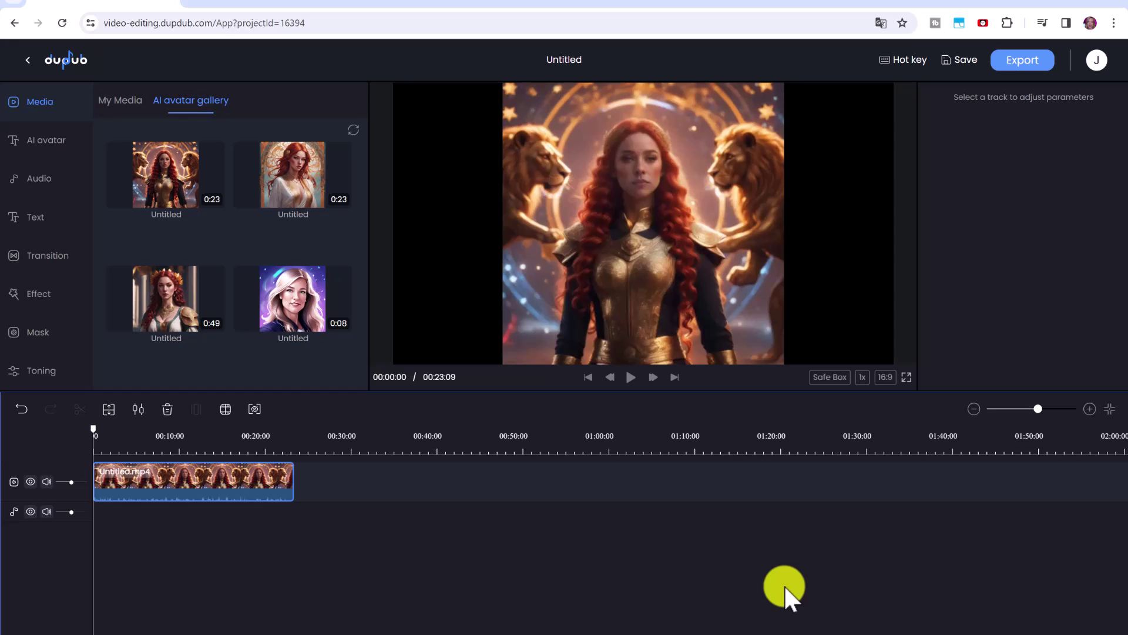
pyautogui.hotkey('ctrl', 'z')
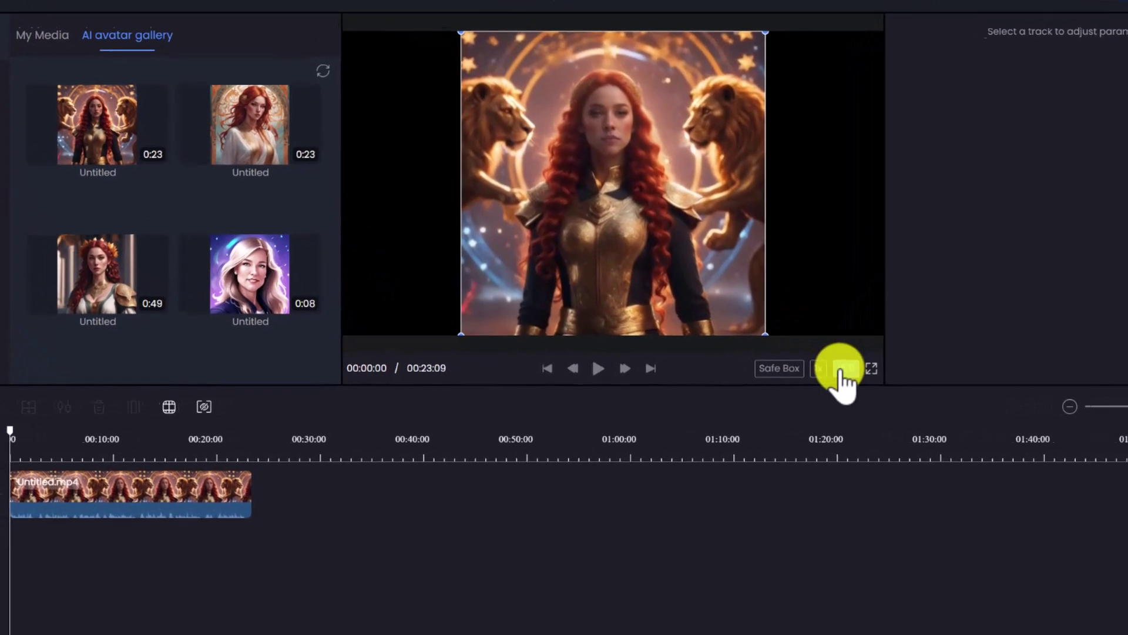
pyautogui.click(844, 369)
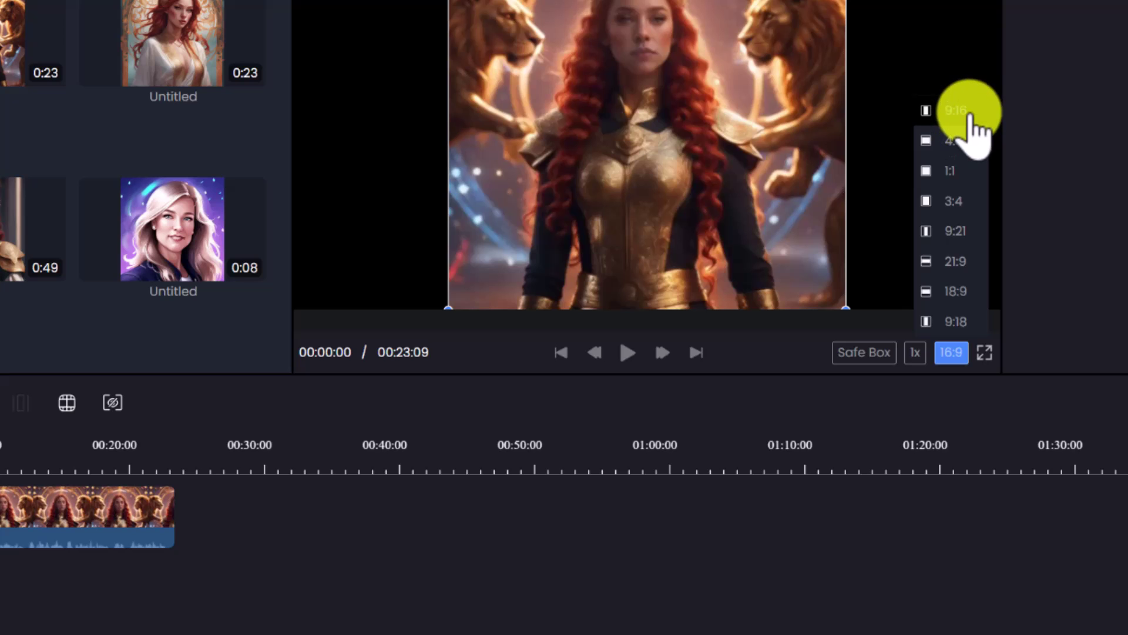
pyautogui.click(963, 111)
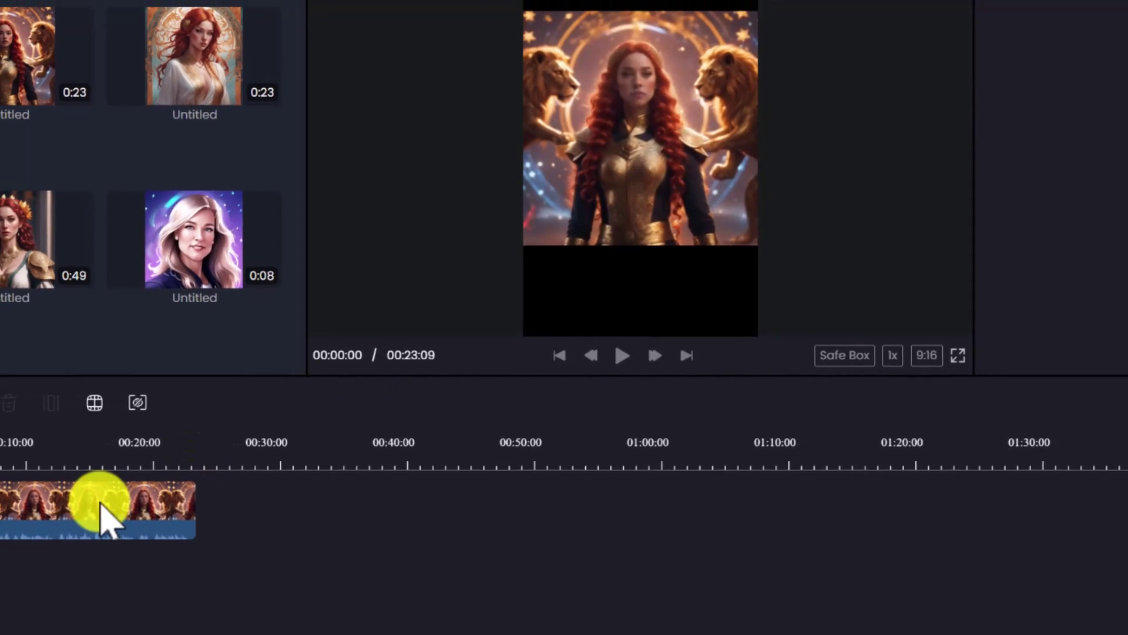
# Try the Crop transform mode on the avatar clip, and restore it to Envelope.
pyautogui.click(101, 506)
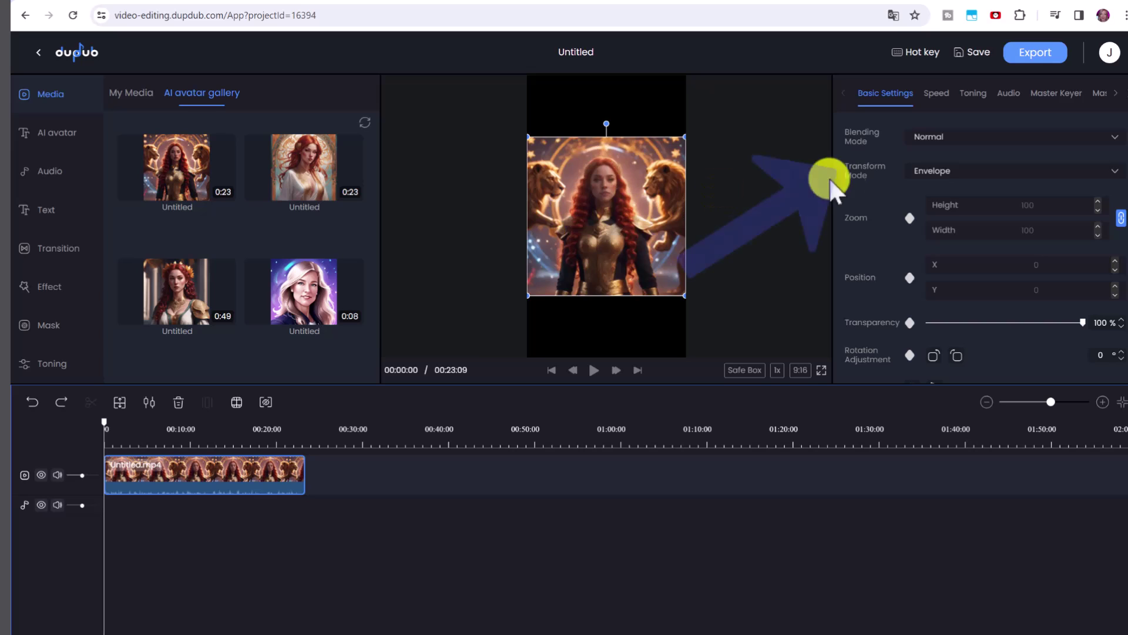
pyautogui.click(942, 172)
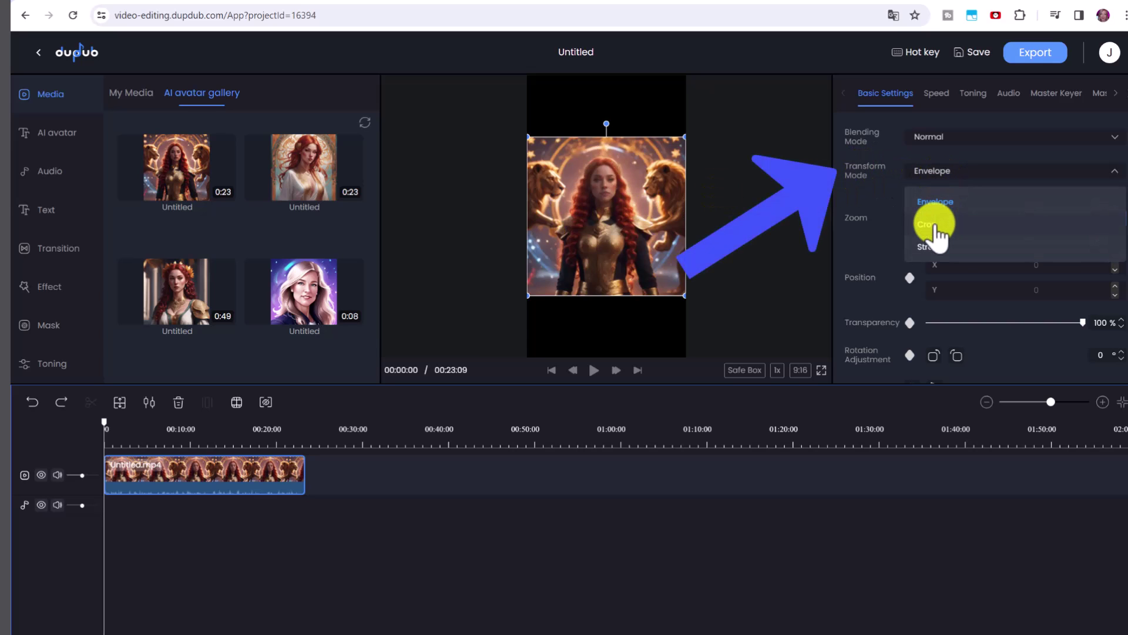
pyautogui.click(934, 226)
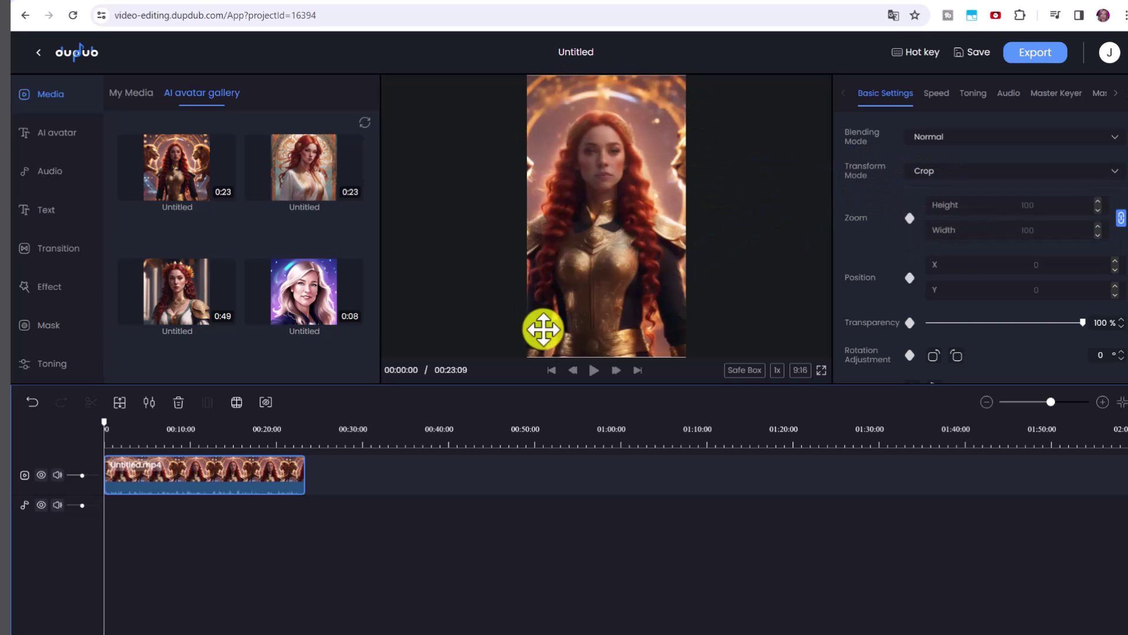
pyautogui.click(944, 176)
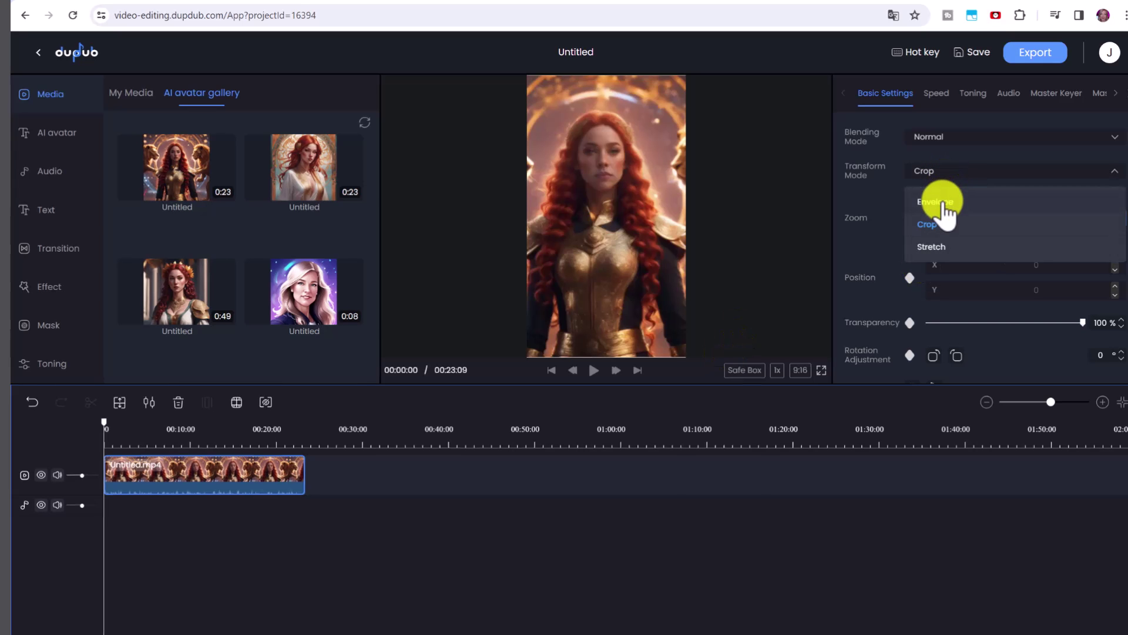
pyautogui.click(944, 207)
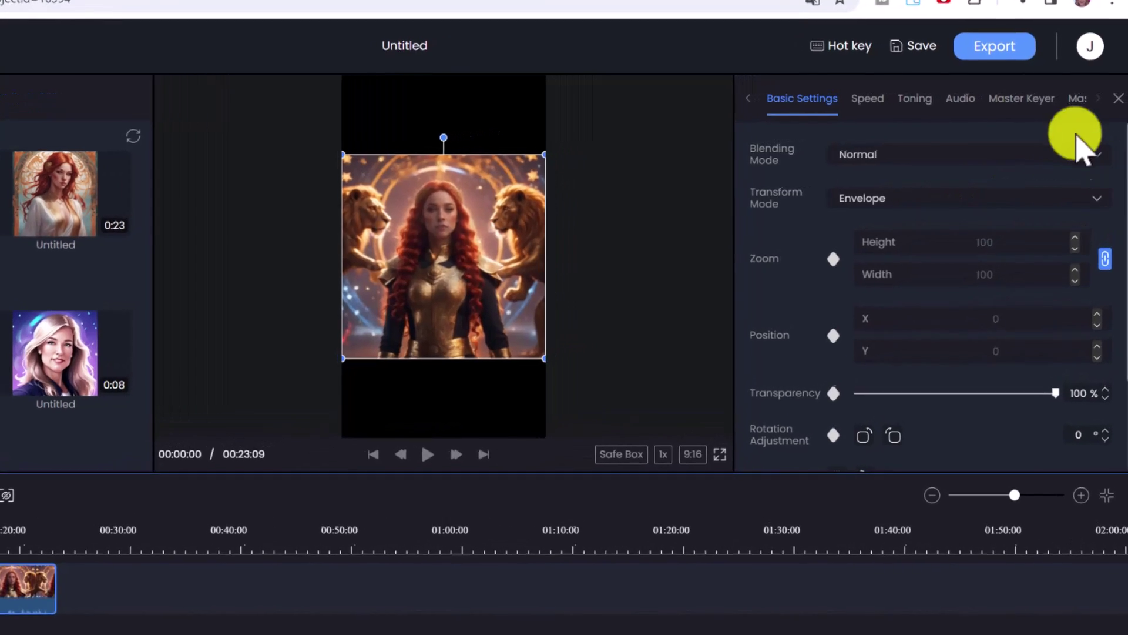
# Mask the avatar clip with an ellipse around the woman, about 304 wide and 873 high, with a feather of about 63.
pyautogui.scroll(-2, 1095, 111)
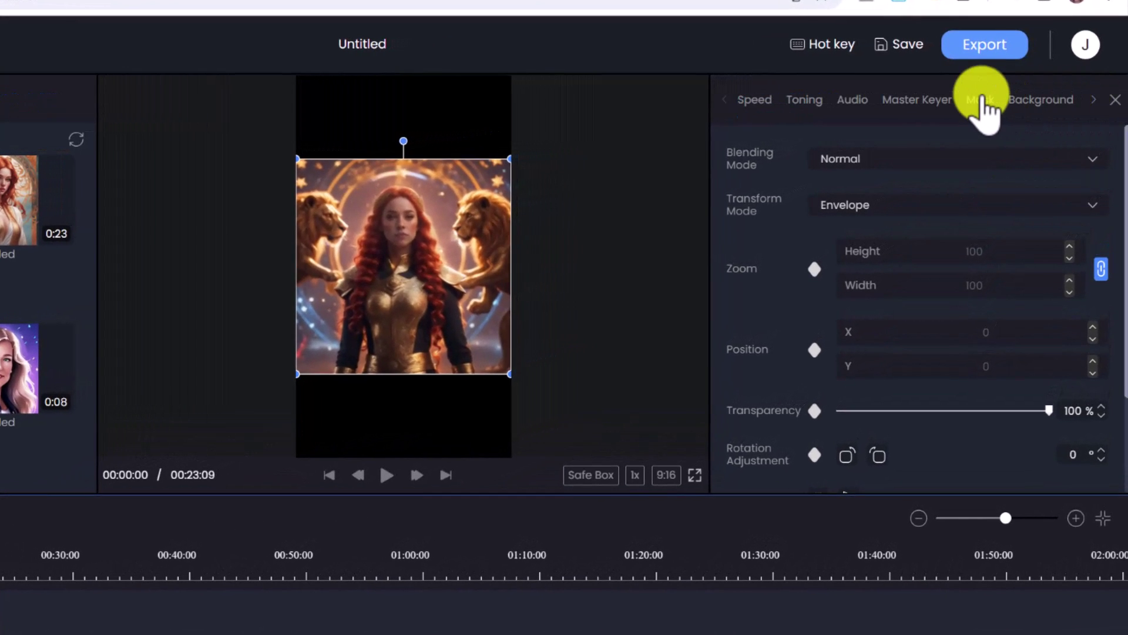
pyautogui.click(981, 101)
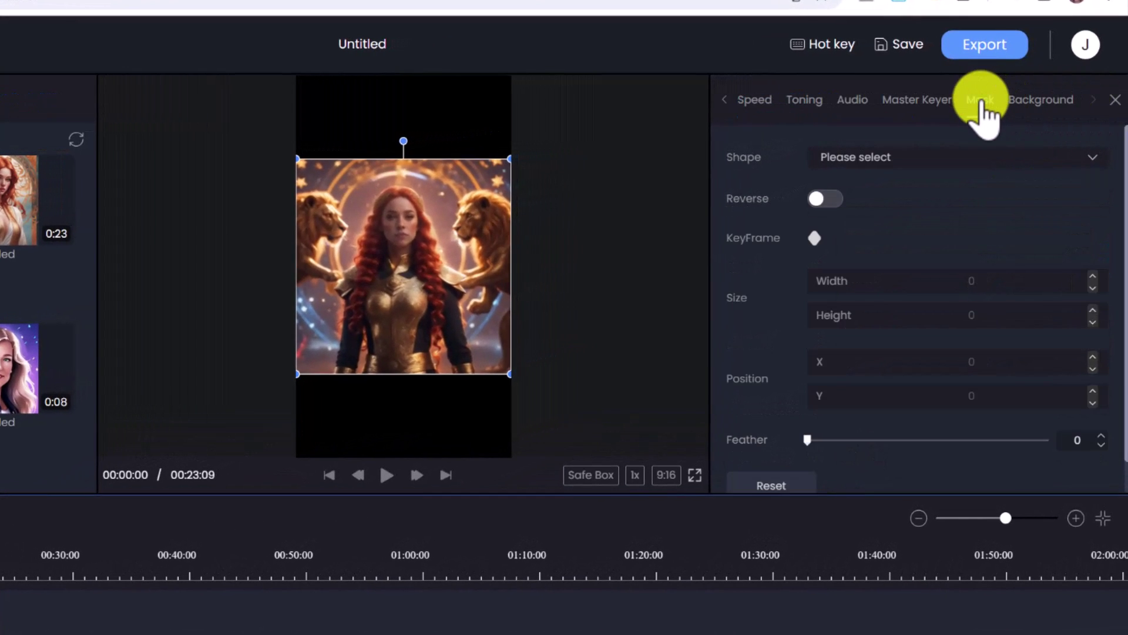
pyautogui.click(964, 158)
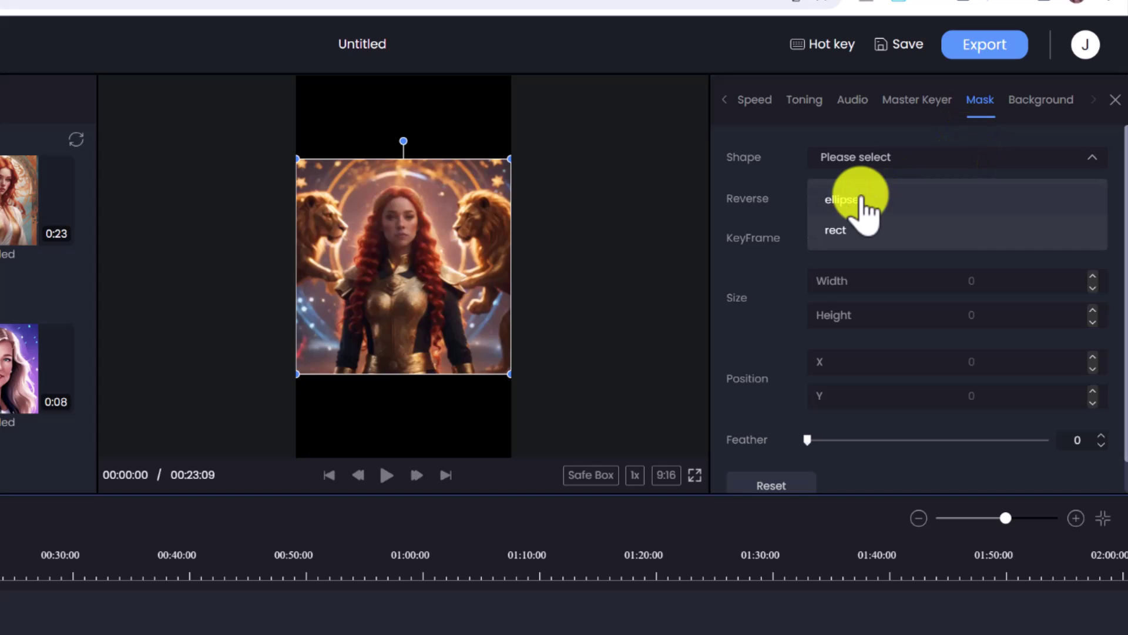
pyautogui.click(862, 202)
pyautogui.moveTo(406, 201); pyautogui.dragTo(343, 169)
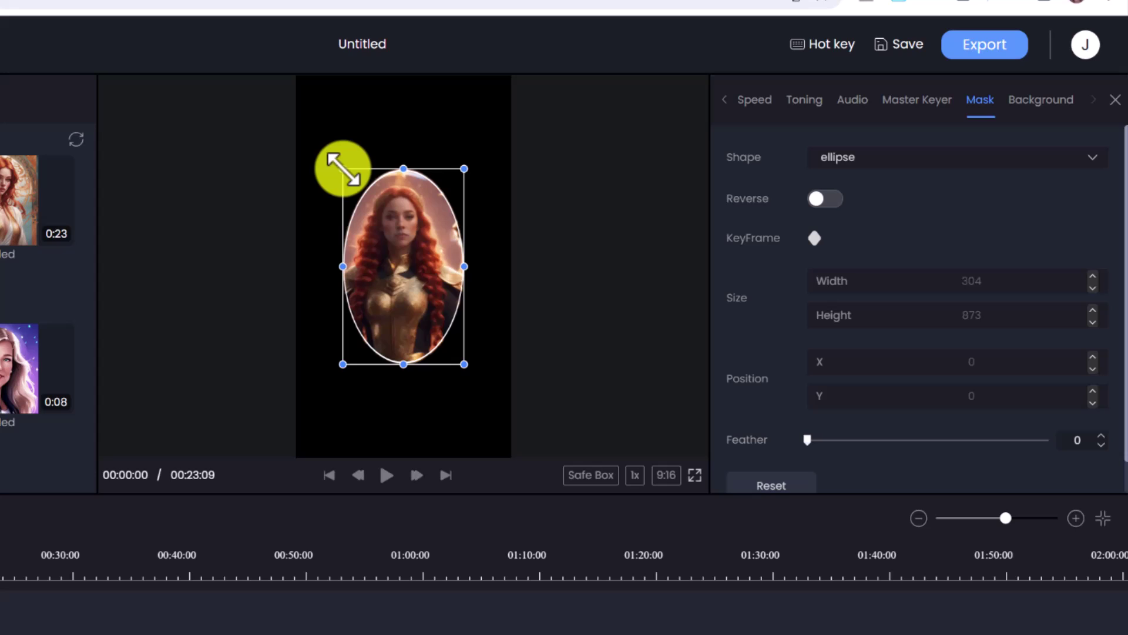
pyautogui.moveTo(816, 445)
pyautogui.mouseDown()
pyautogui.moveTo(828, 445)
pyautogui.moveTo(809, 440)
pyautogui.mouseUp()
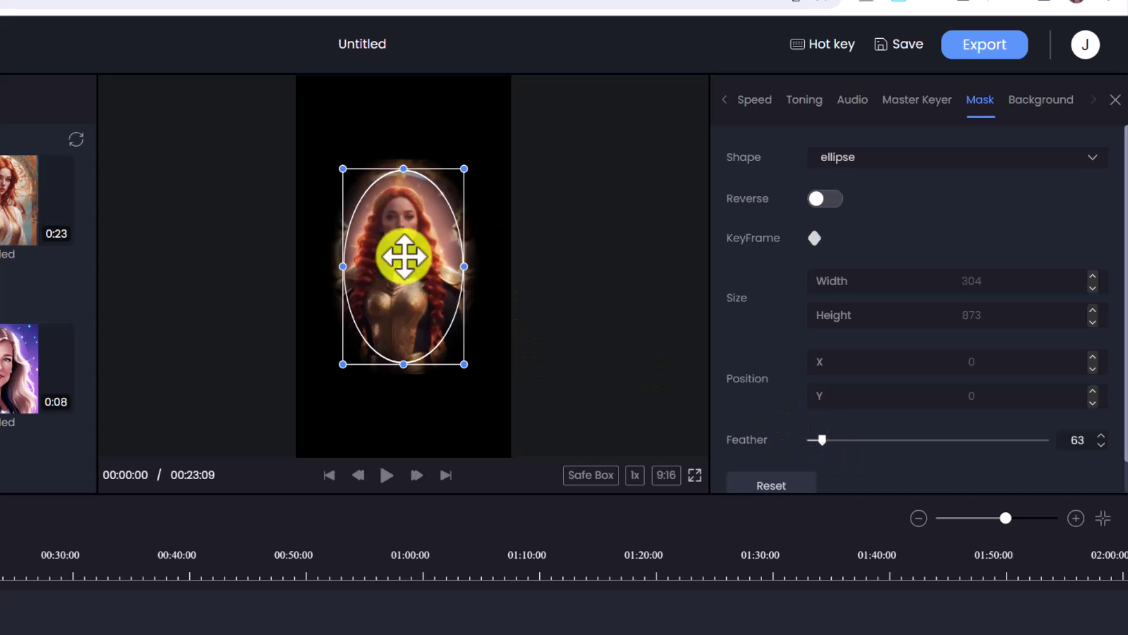
# Enlarge the masked clip to about 137 percent and move it up to about X 7, Y 63.
pyautogui.hscroll(-2, 793, 112)
pyautogui.click(790, 106)
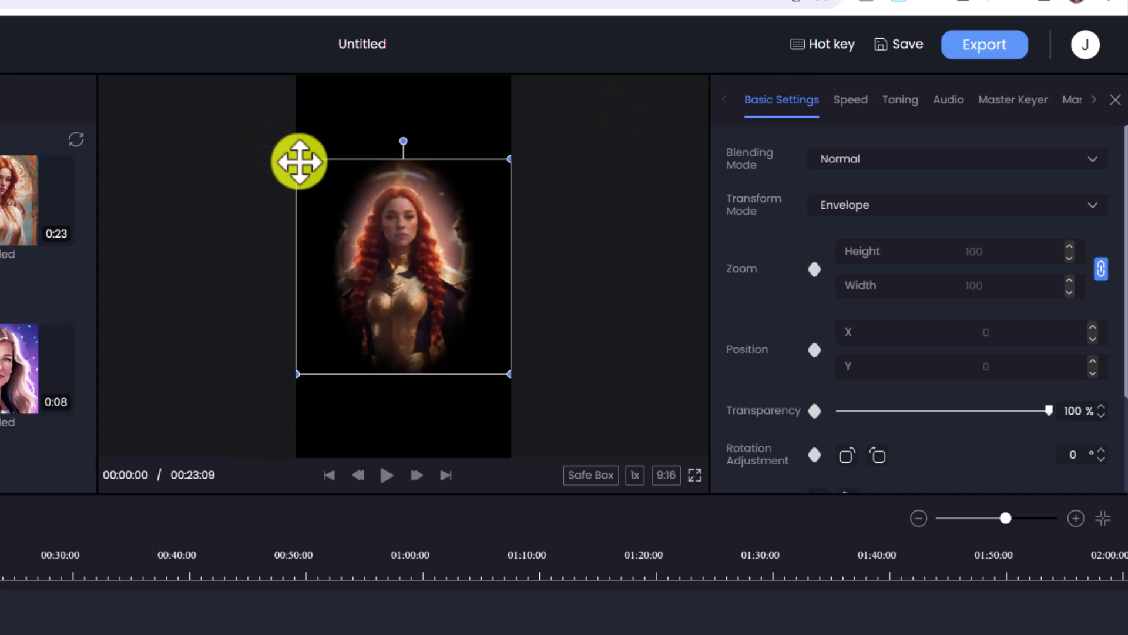
pyautogui.moveTo(298, 160); pyautogui.dragTo(262, 143)
pyautogui.moveTo(376, 213); pyautogui.dragTo(385, 183)
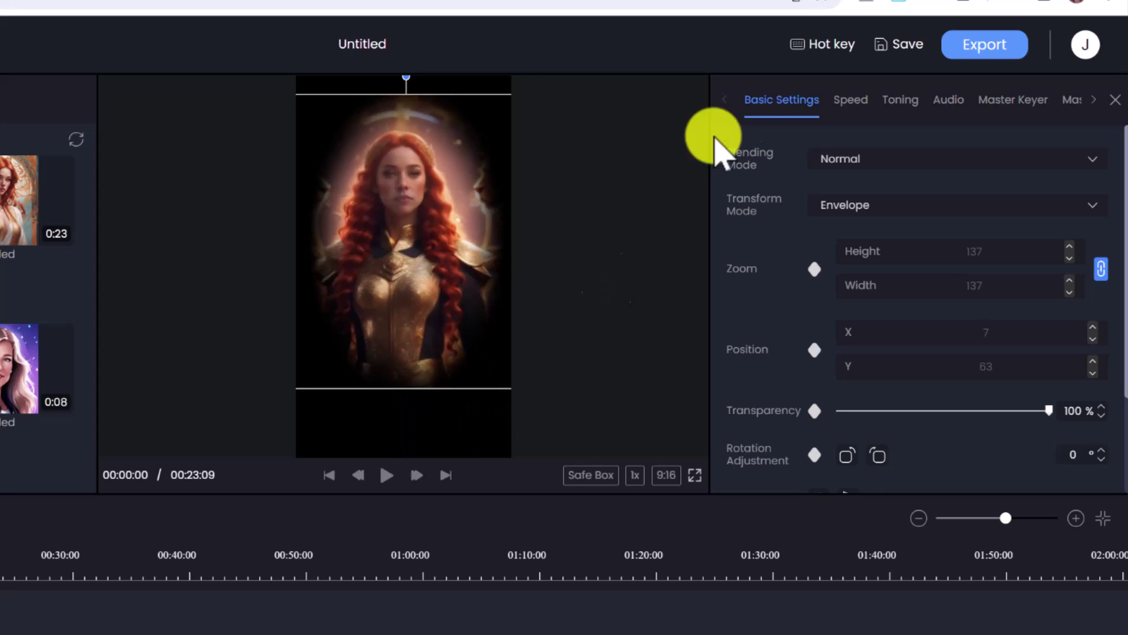
# Try dark red and orange background colours for the clip, settle on black, and centre the avatar horizontally in the frame.
pyautogui.scroll(-2, 1043, 112)
pyautogui.click(1043, 112)
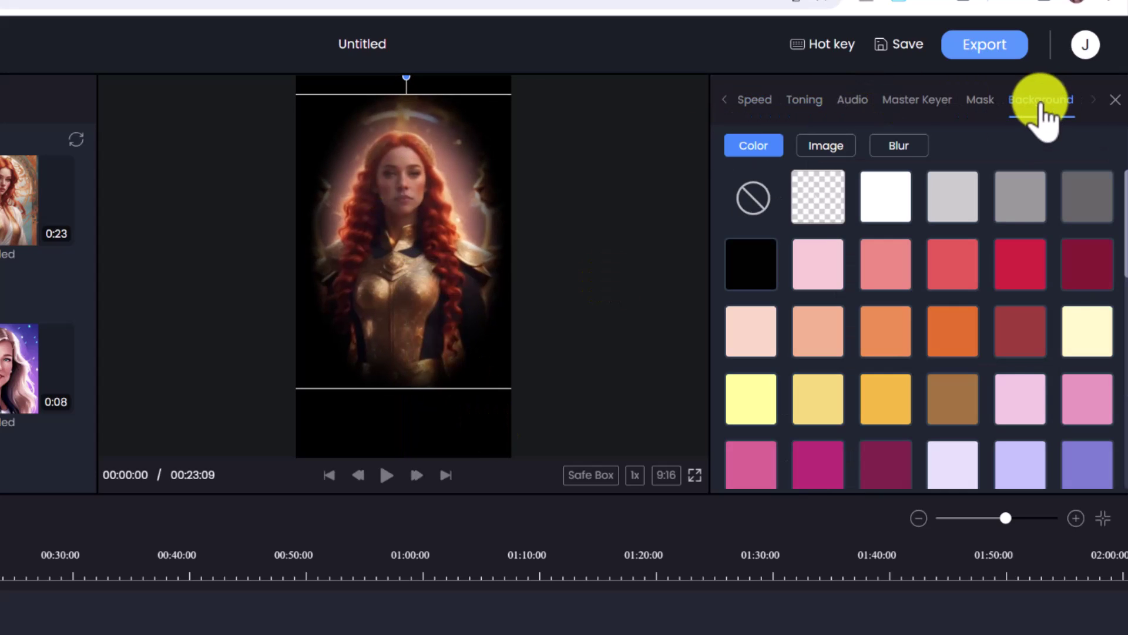
pyautogui.click(1010, 330)
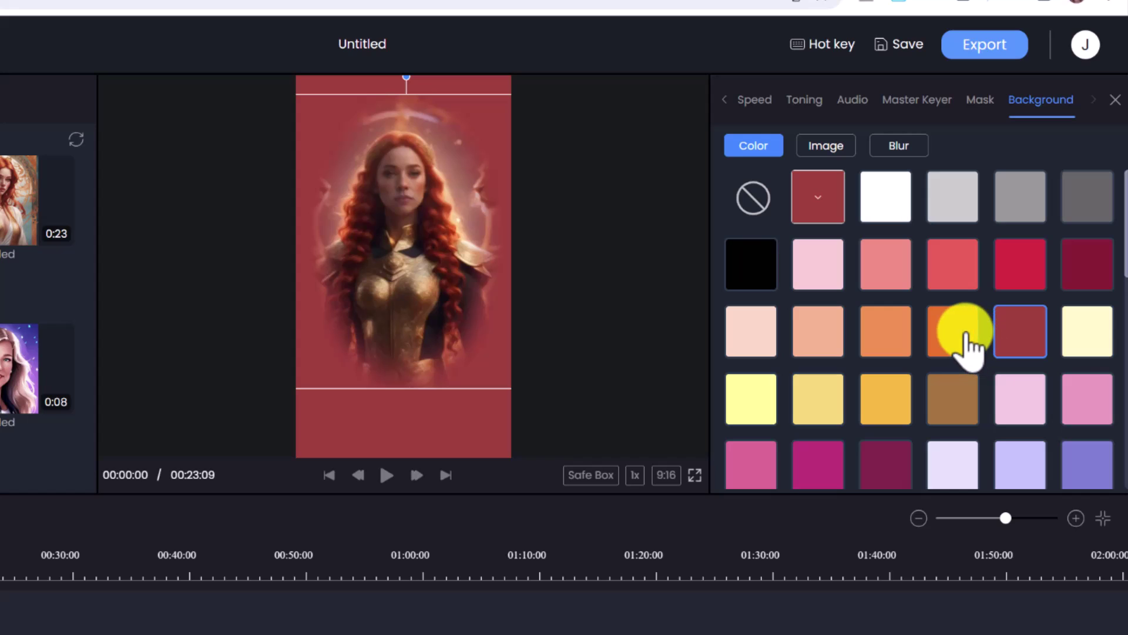
pyautogui.click(966, 338)
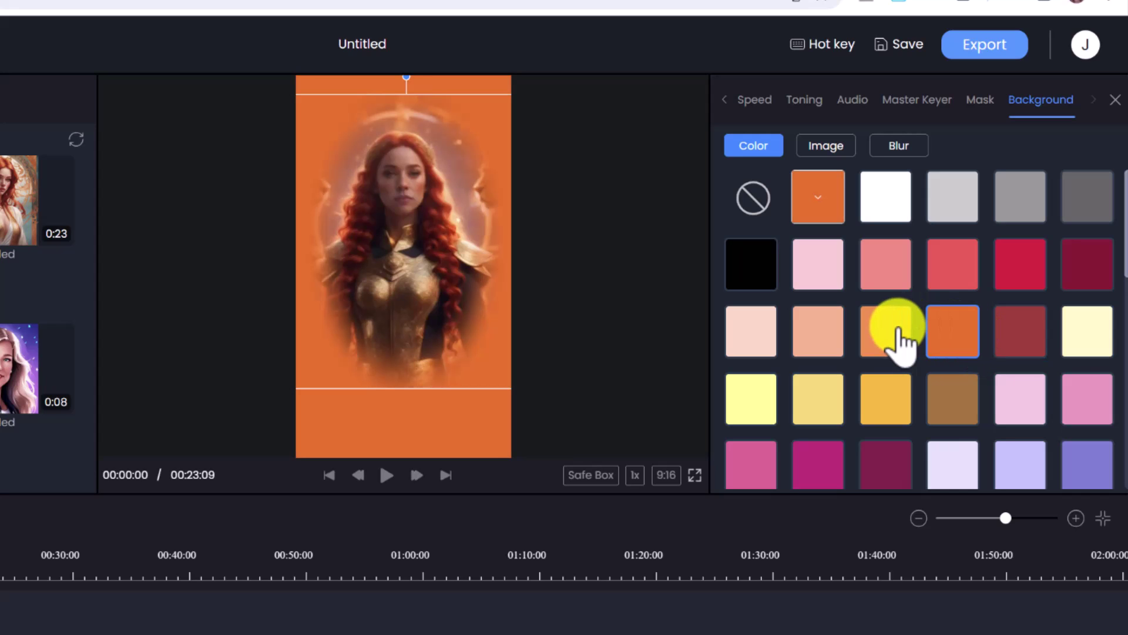
pyautogui.click(894, 335)
pyautogui.click(738, 282)
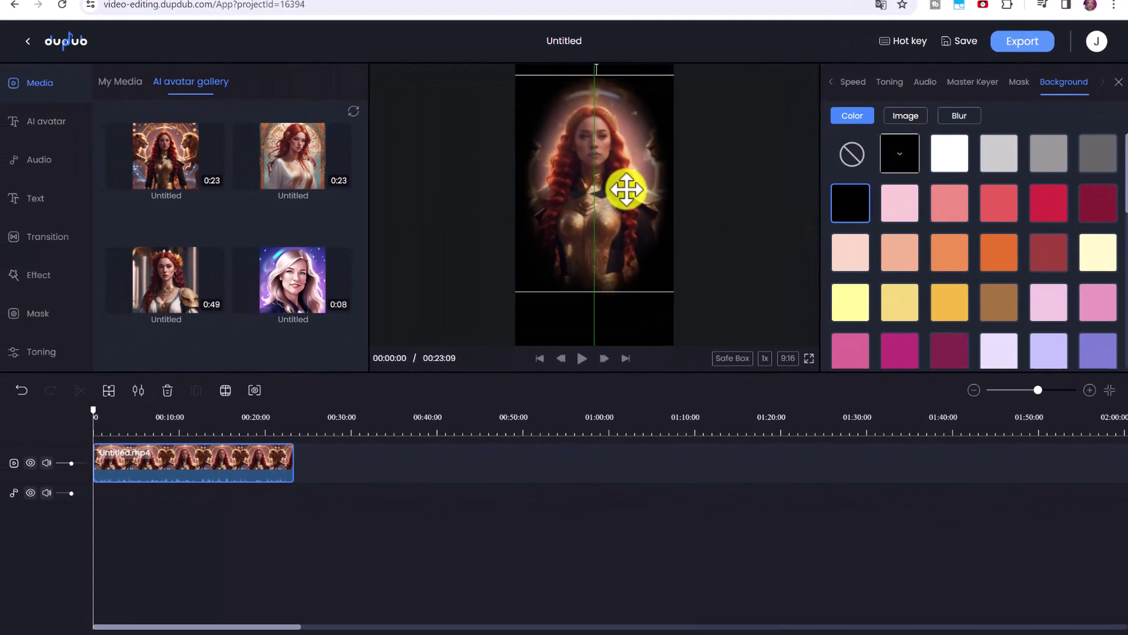
pyautogui.click(582, 494)
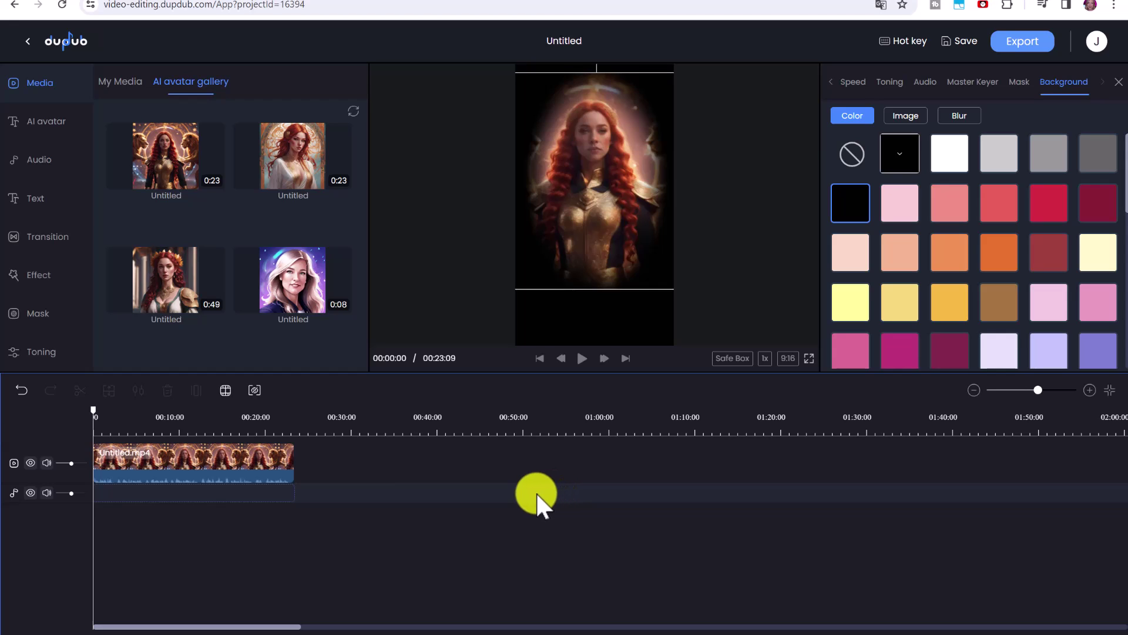
# Transcribe the video's speech into AI subtitles with English as the language, and confirm the transcription.
pyautogui.click(50, 209)
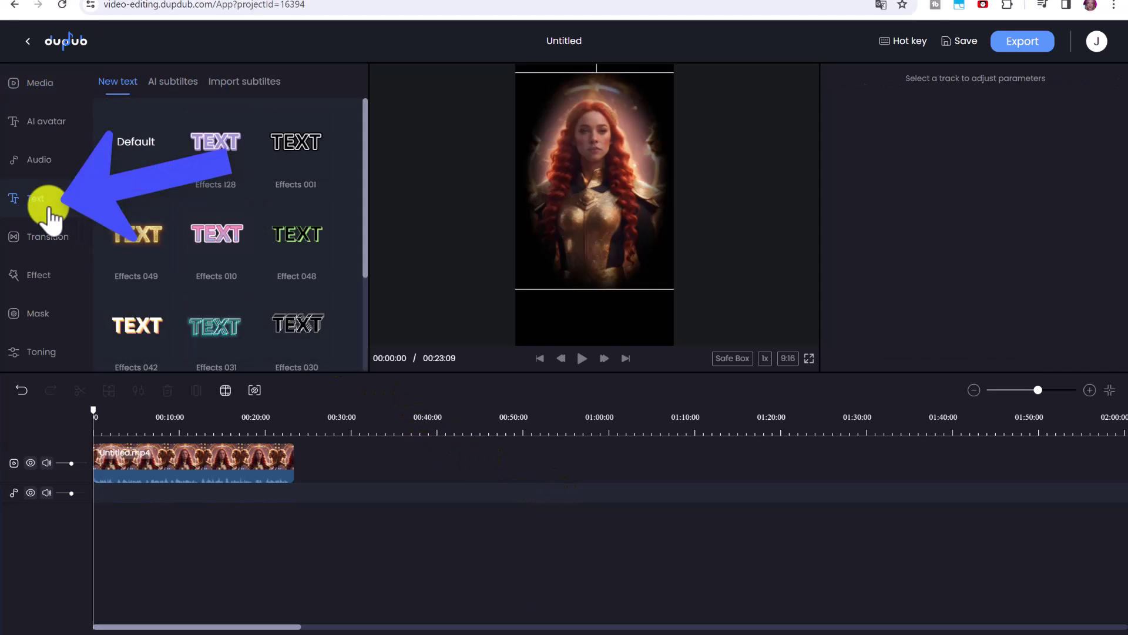
pyautogui.click(171, 82)
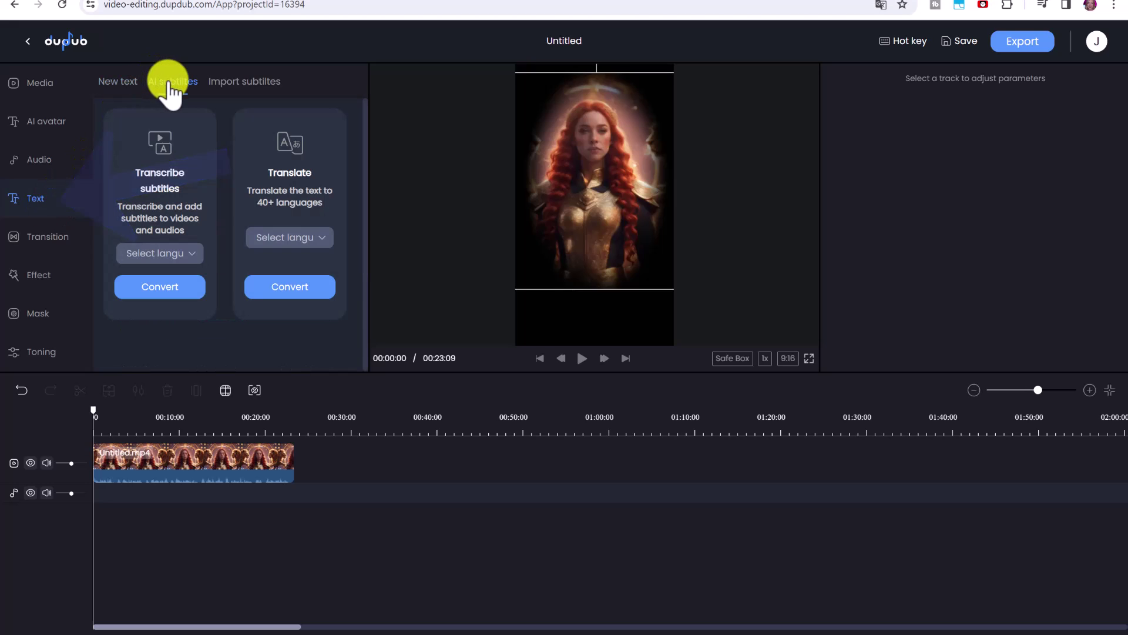
pyautogui.click(194, 259)
pyautogui.scroll(-3, 171, 353)
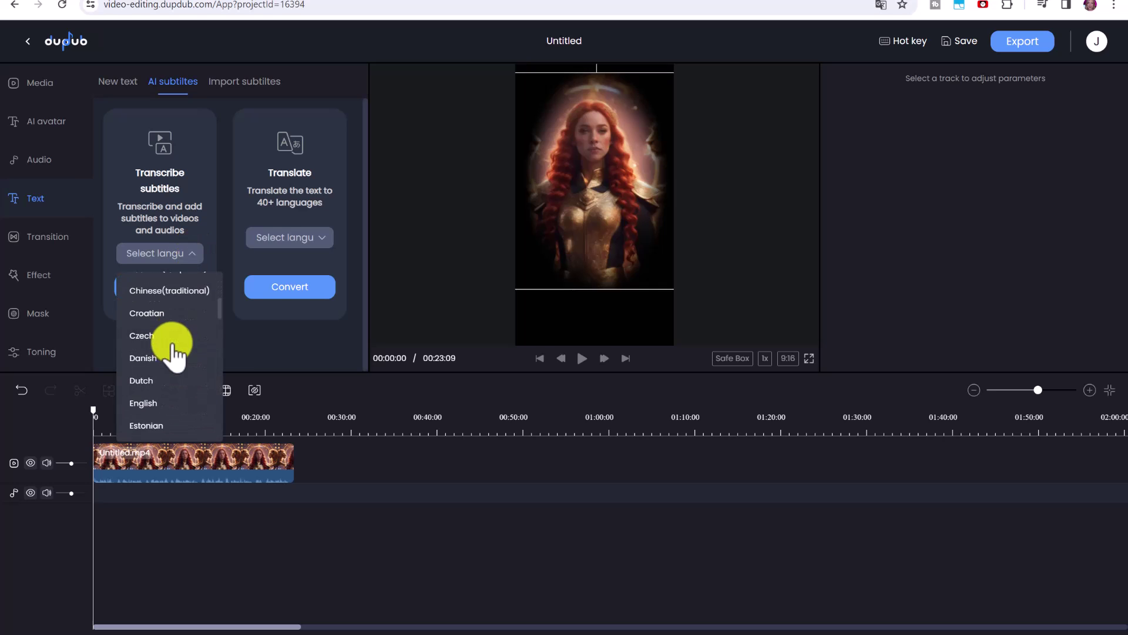
pyautogui.click(143, 410)
pyautogui.click(182, 289)
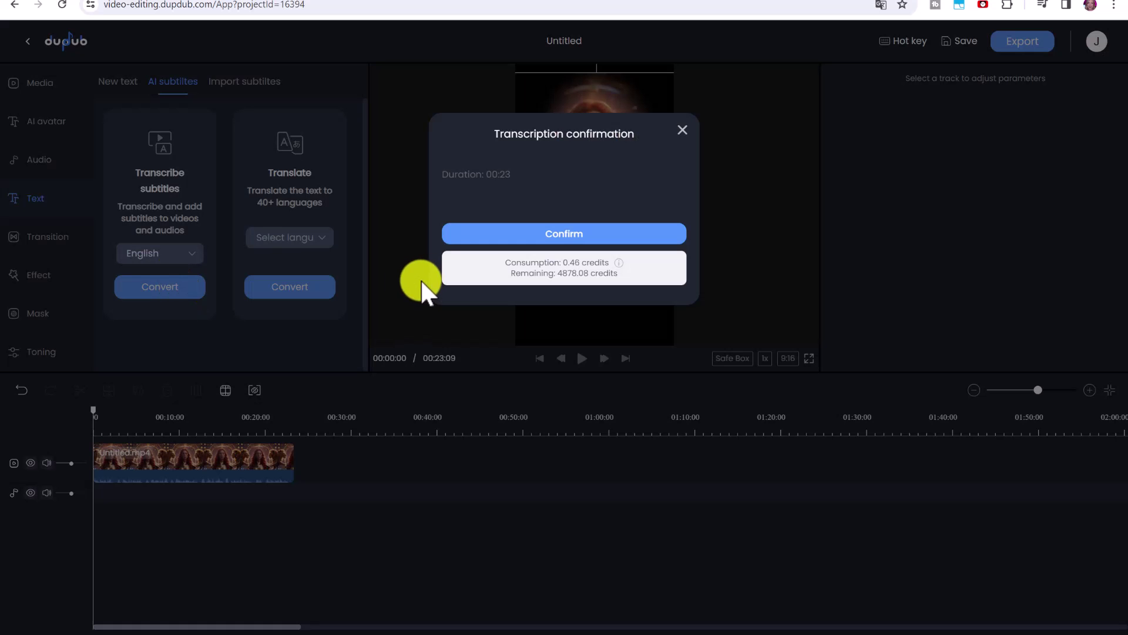
pyautogui.click(461, 235)
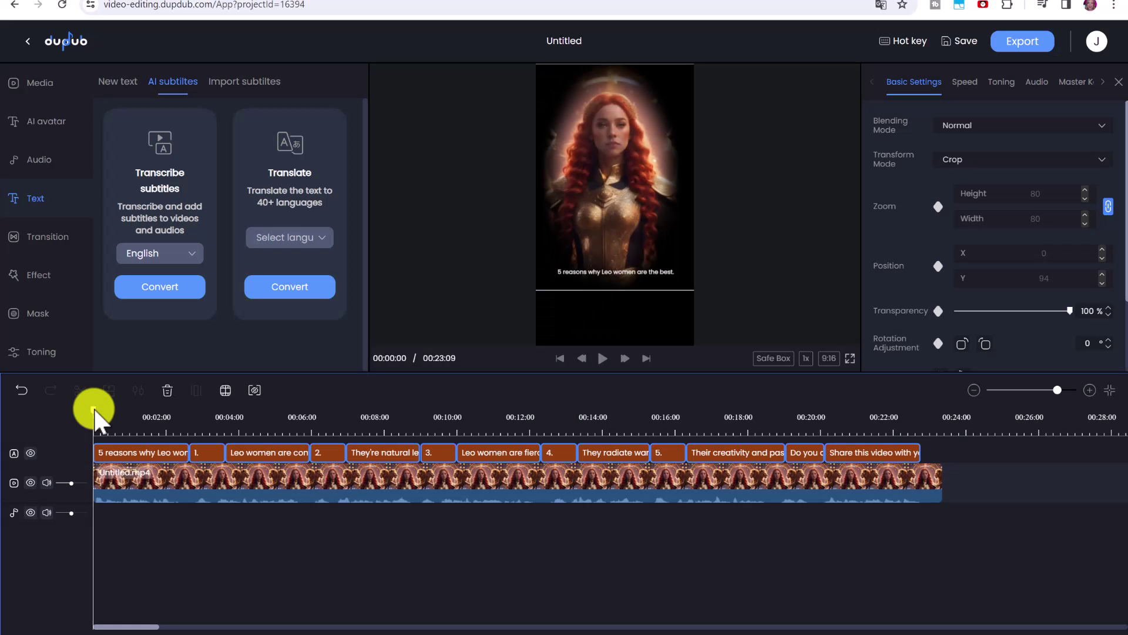
# Select the first caption at about 00:01:10 and set its font to Rany and its size to 36.
pyautogui.moveTo(96, 411)
pyautogui.mouseDown()
pyautogui.moveTo(367, 416)
pyautogui.moveTo(144, 428)
pyautogui.mouseUp()
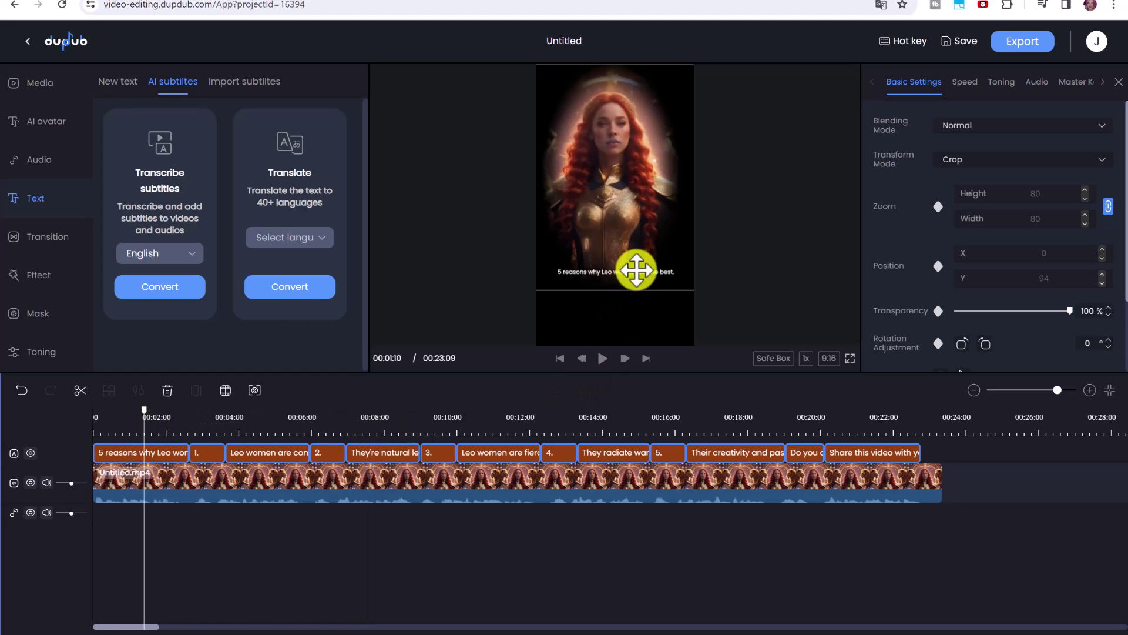
pyautogui.click(148, 455)
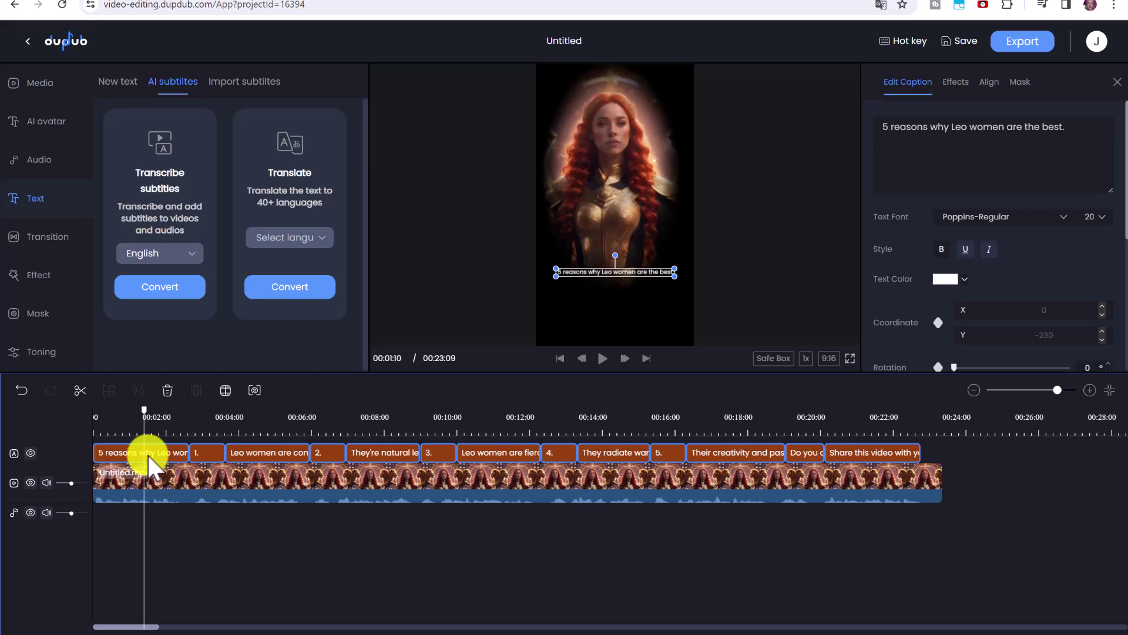
pyautogui.click(1043, 226)
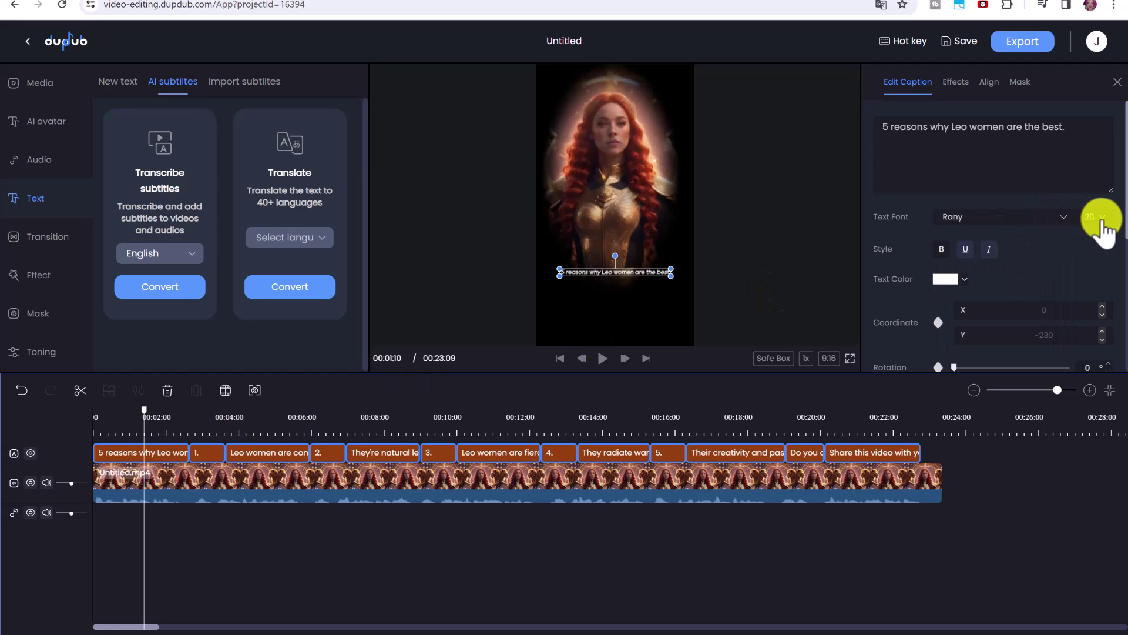
pyautogui.click(1100, 218)
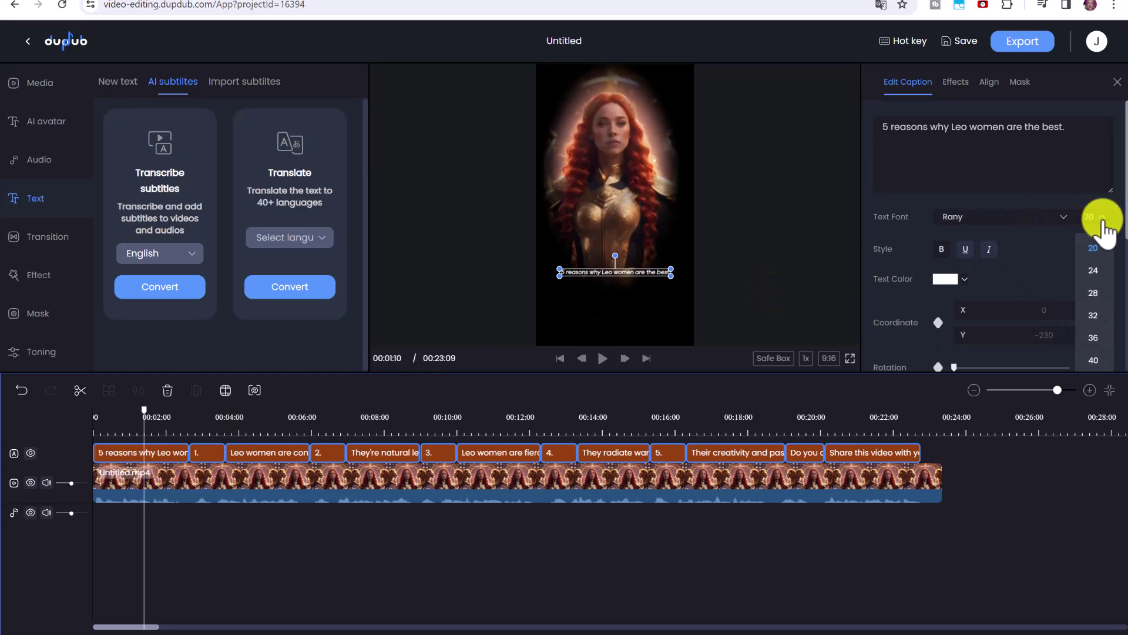
pyautogui.click(1094, 337)
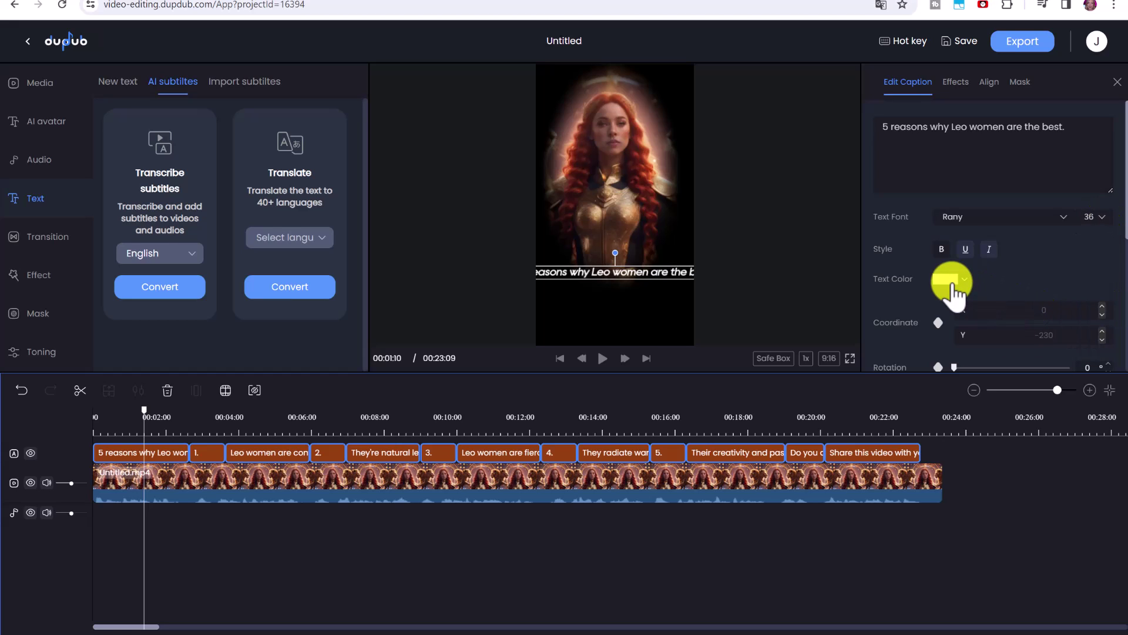
# Try the Effects 128 and Effects 049 text effects on the caption, and remove the effect.
pyautogui.click(958, 83)
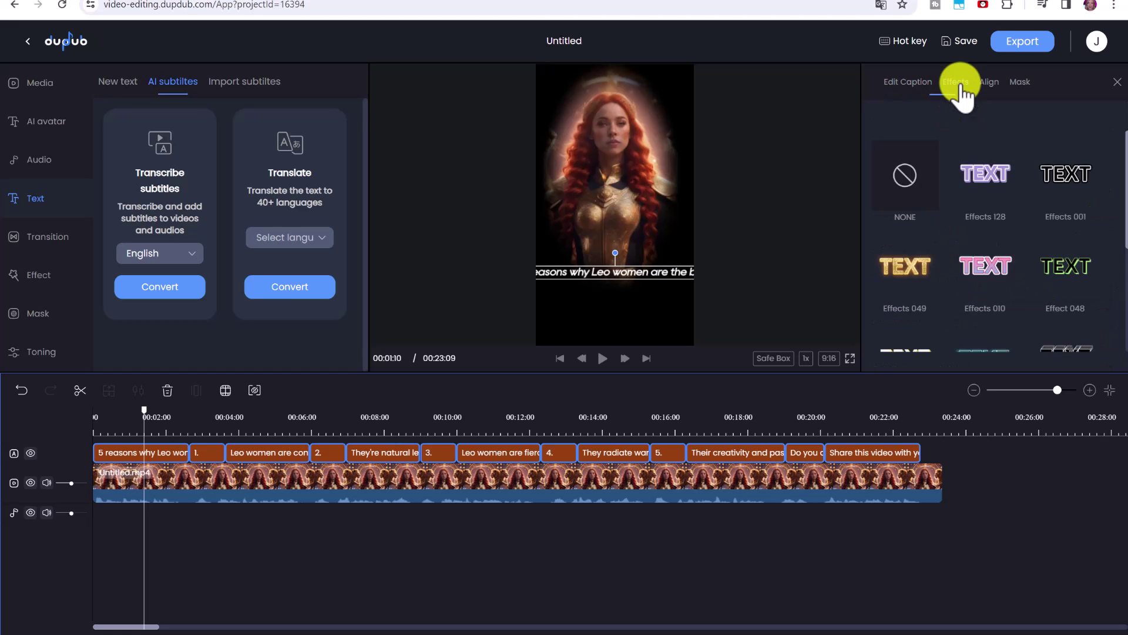
pyautogui.click(989, 193)
pyautogui.click(920, 275)
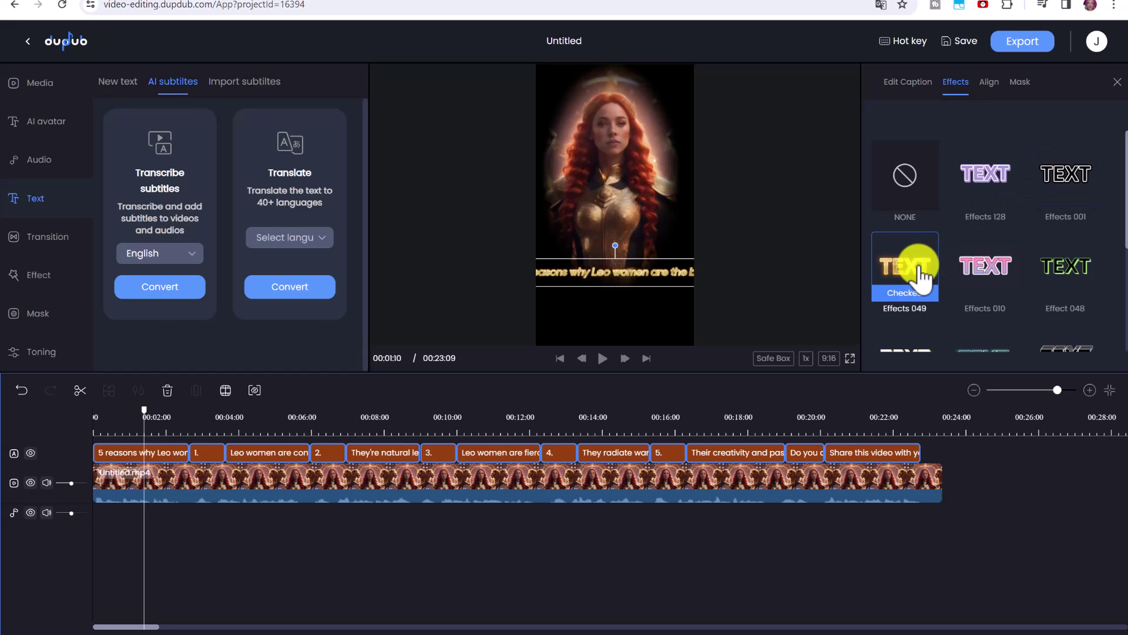
pyautogui.click(923, 191)
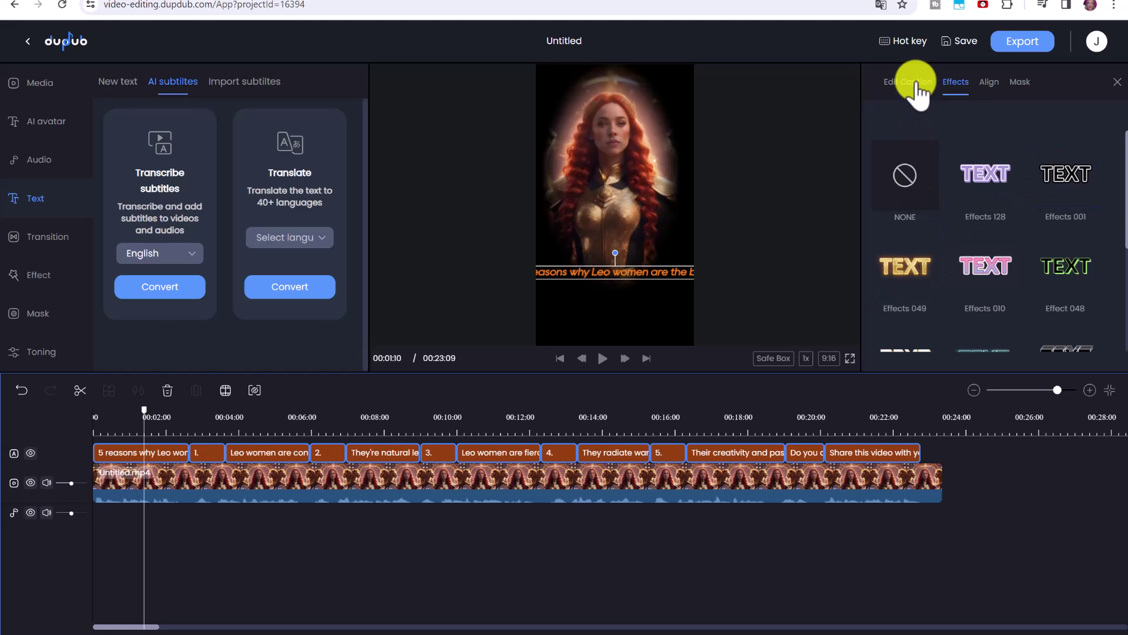
# Rewrite the first caption as "5 reasons why Leo women are the best!" split over several lines, and centre-align its text.
pyautogui.click(914, 85)
pyautogui.click(1090, 390)
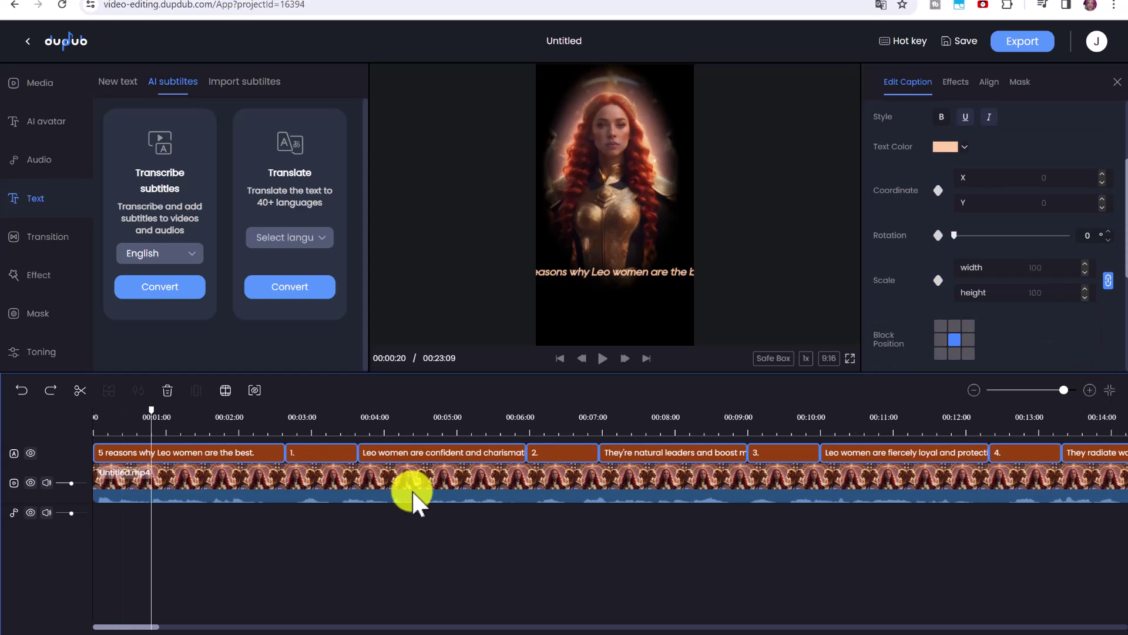
pyautogui.click(238, 453)
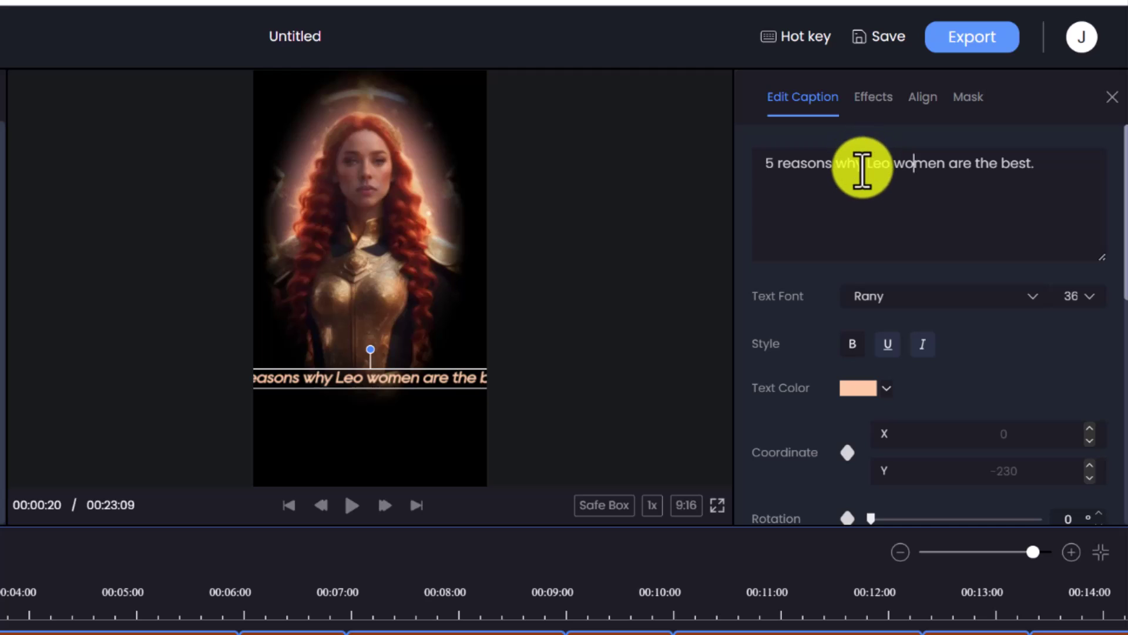
pyautogui.click(856, 181)
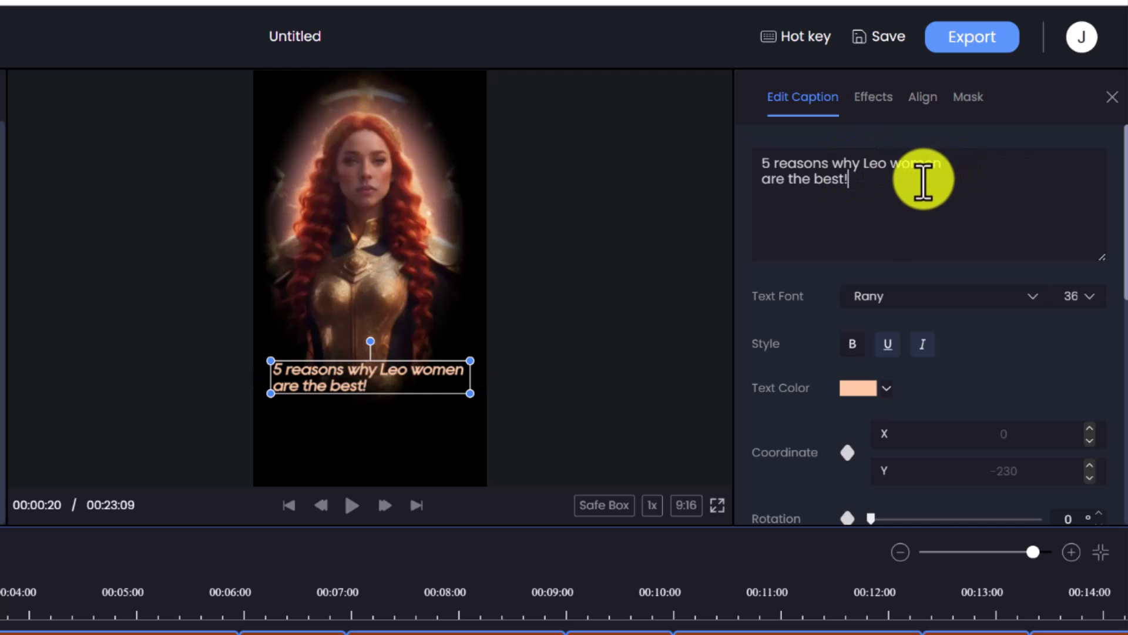
pyautogui.click(922, 97)
pyautogui.click(886, 161)
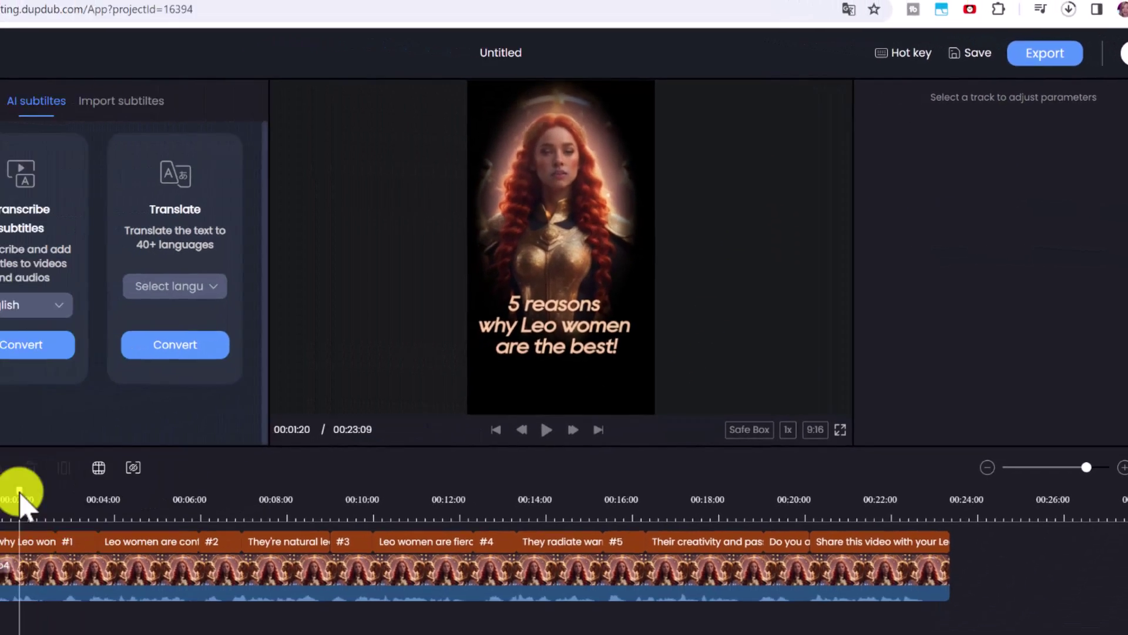
# Scrub through the timeline from the first caption to about 00:07:19 to review the edited captions.
pyautogui.click(195, 453)
pyautogui.moveTo(196, 453); pyautogui.dragTo(396, 456)
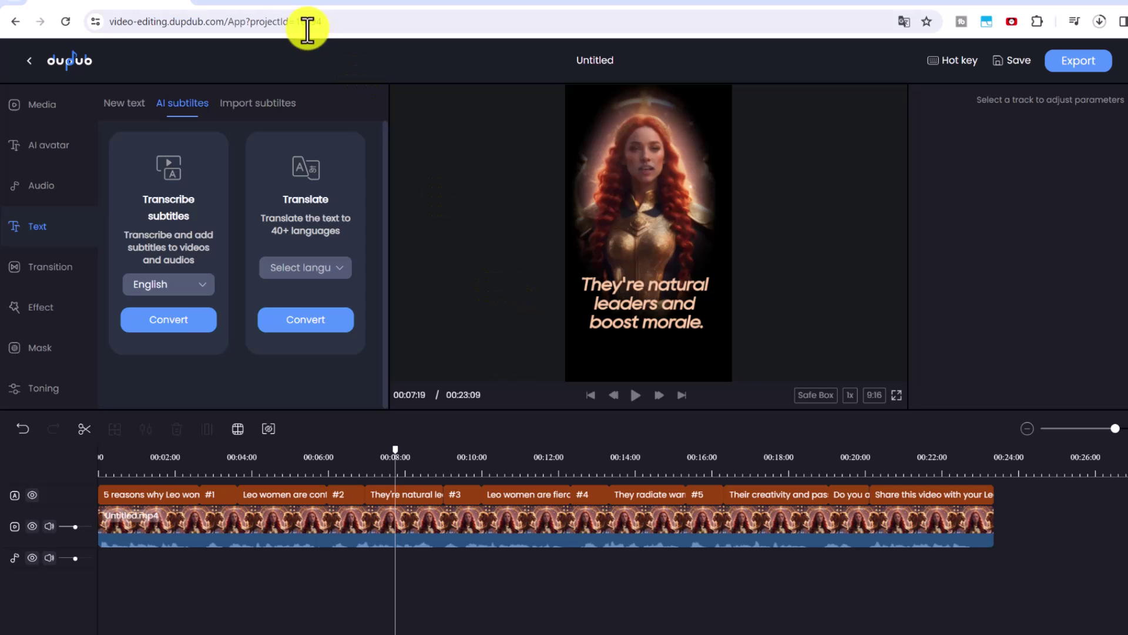
# Upload the chill-abstract-intention-12099.mp3 music file and place it at the very start of the audio track.
pyautogui.click(269, 5)
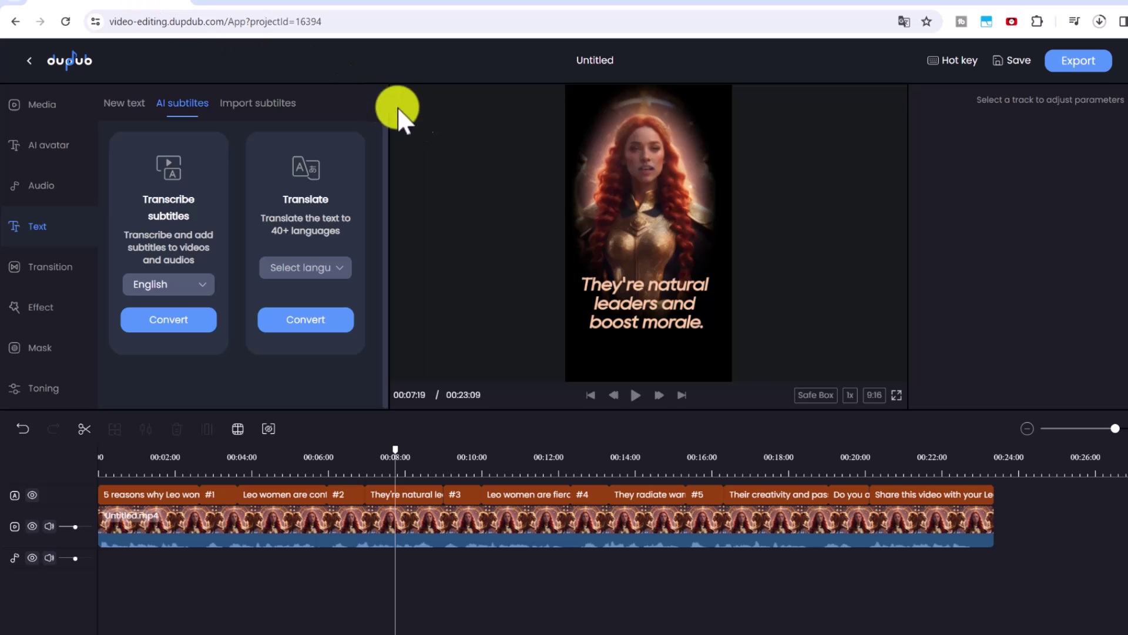
pyautogui.click(50, 106)
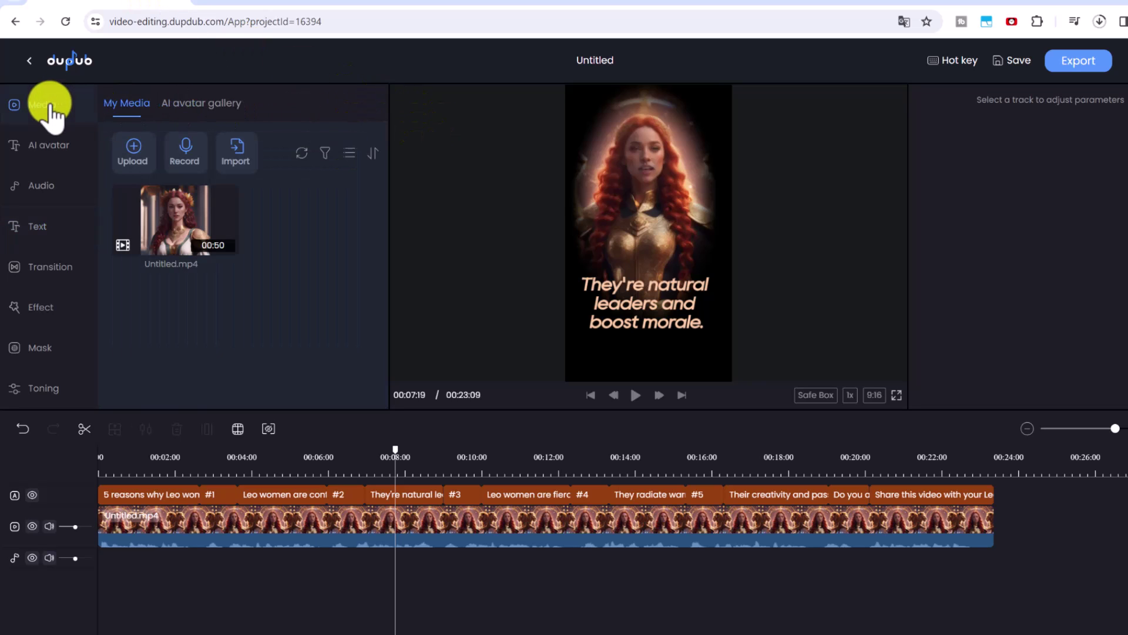
pyautogui.click(140, 152)
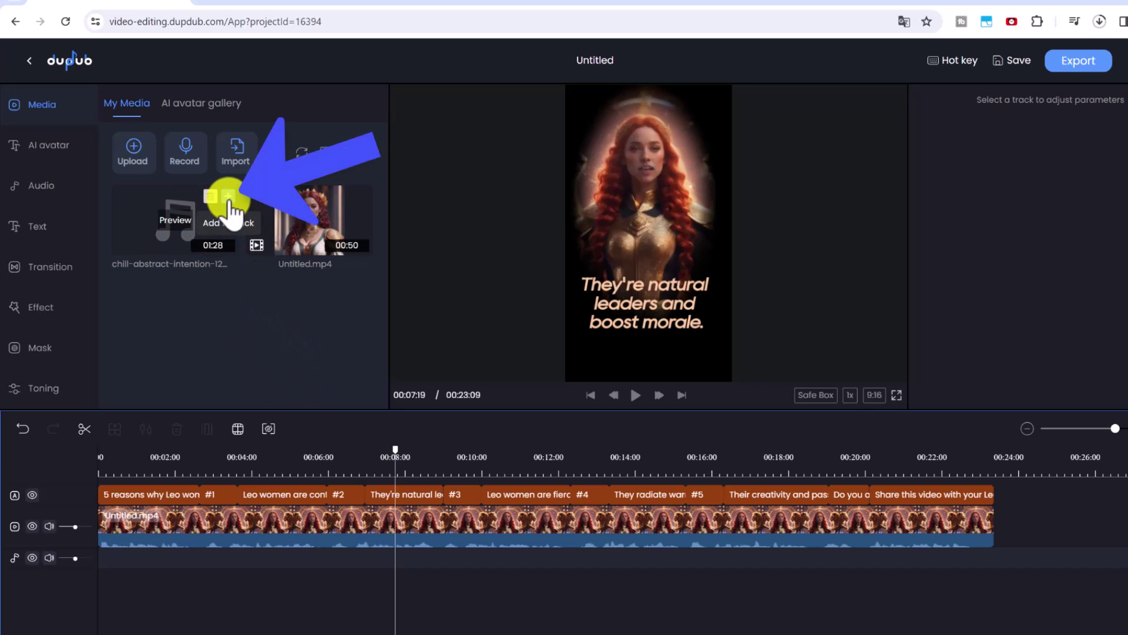
pyautogui.click(231, 206)
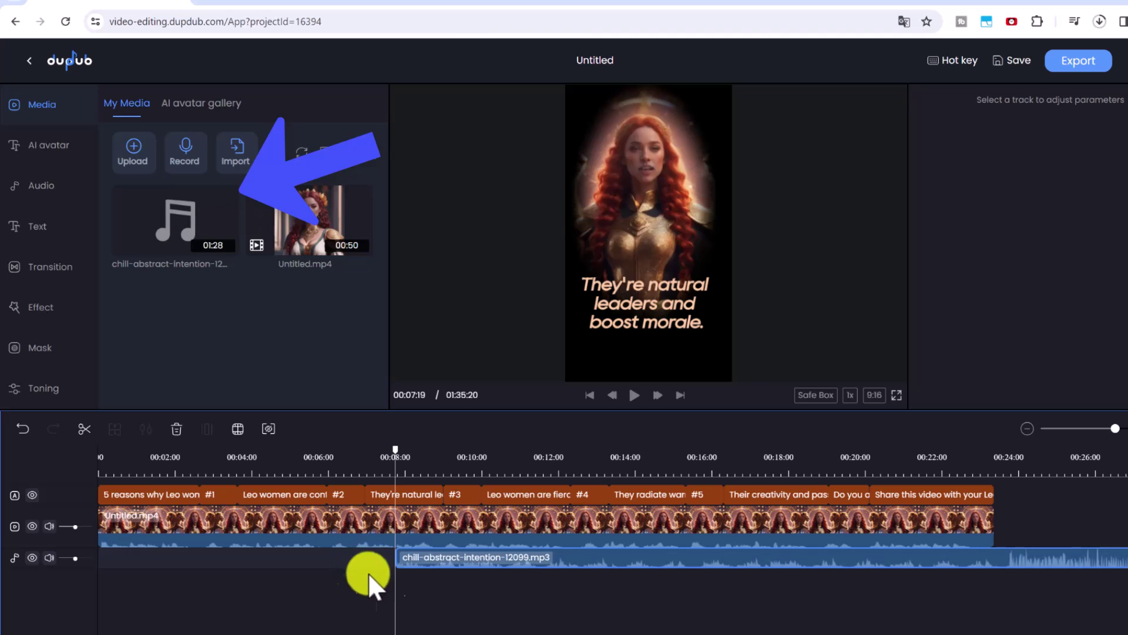
pyautogui.moveTo(427, 565); pyautogui.dragTo(129, 558)
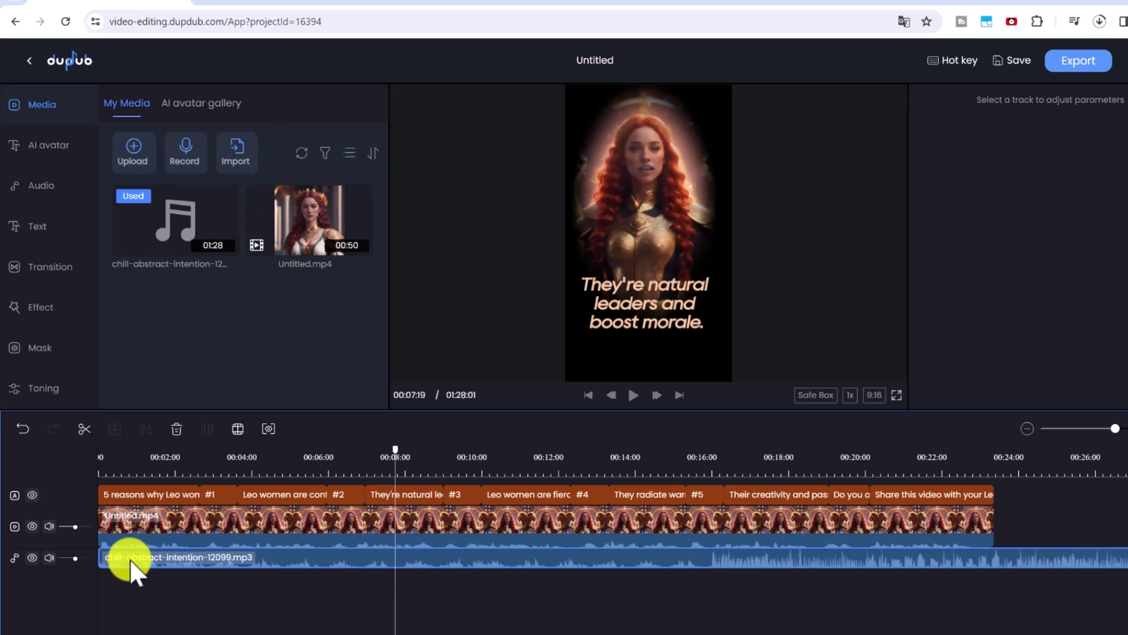
# Split the music at about 00:23:12, delete the part after it, and trim the remaining music to the video's end.
pyautogui.click(1004, 456)
pyautogui.click(999, 456)
pyautogui.click(1010, 557)
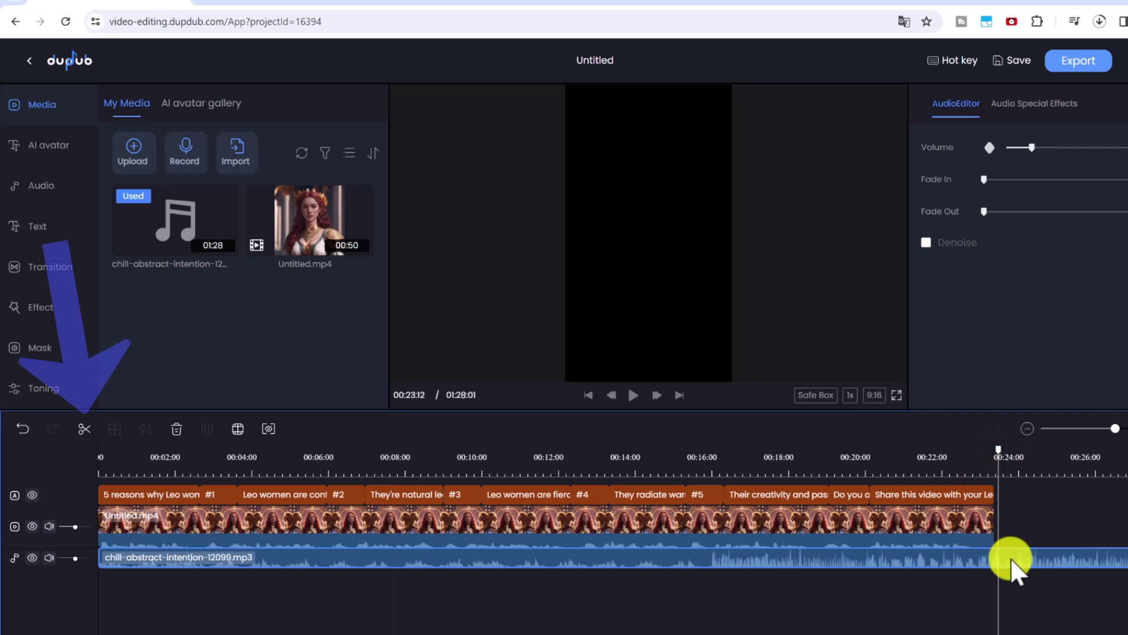
pyautogui.click(85, 431)
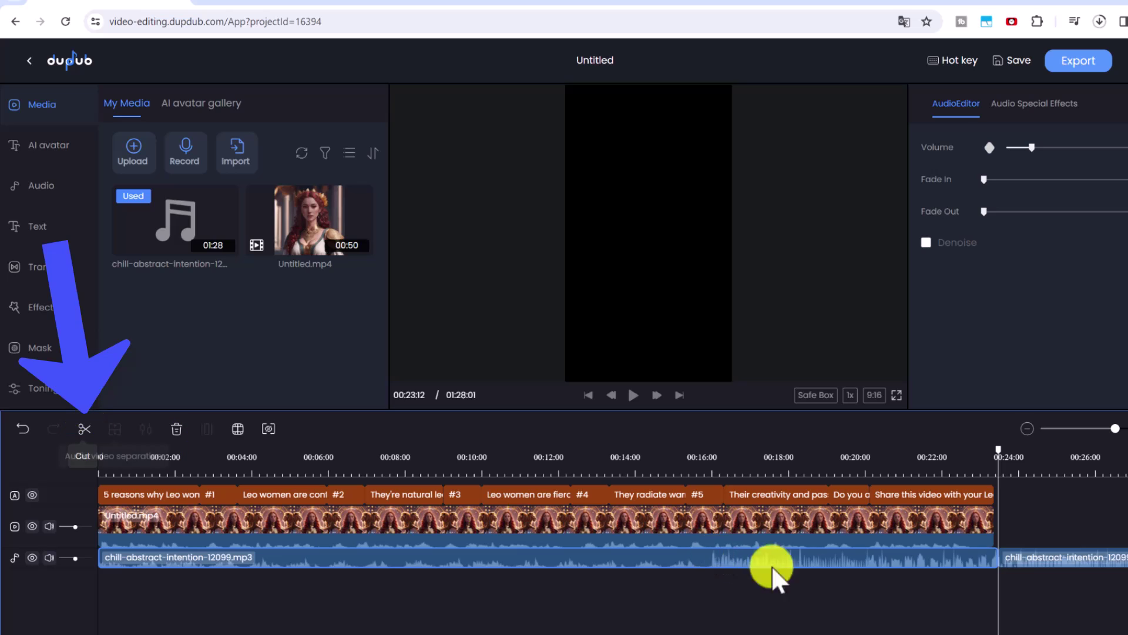
pyautogui.click(1028, 555)
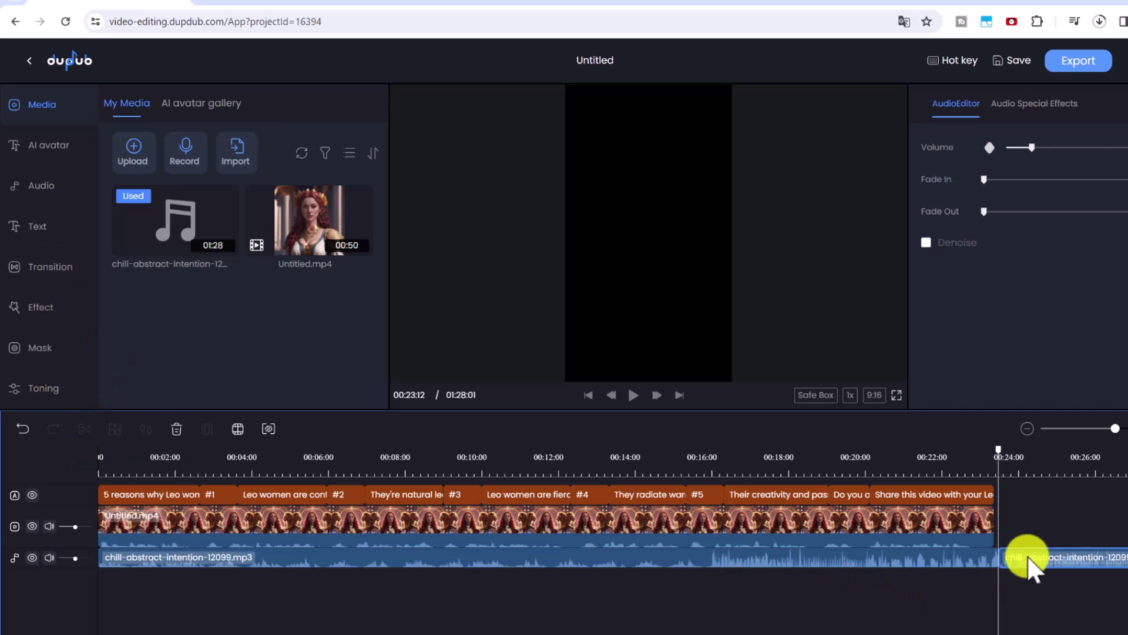
pyautogui.press('Delete')
pyautogui.moveTo(996, 559); pyautogui.dragTo(993, 560)
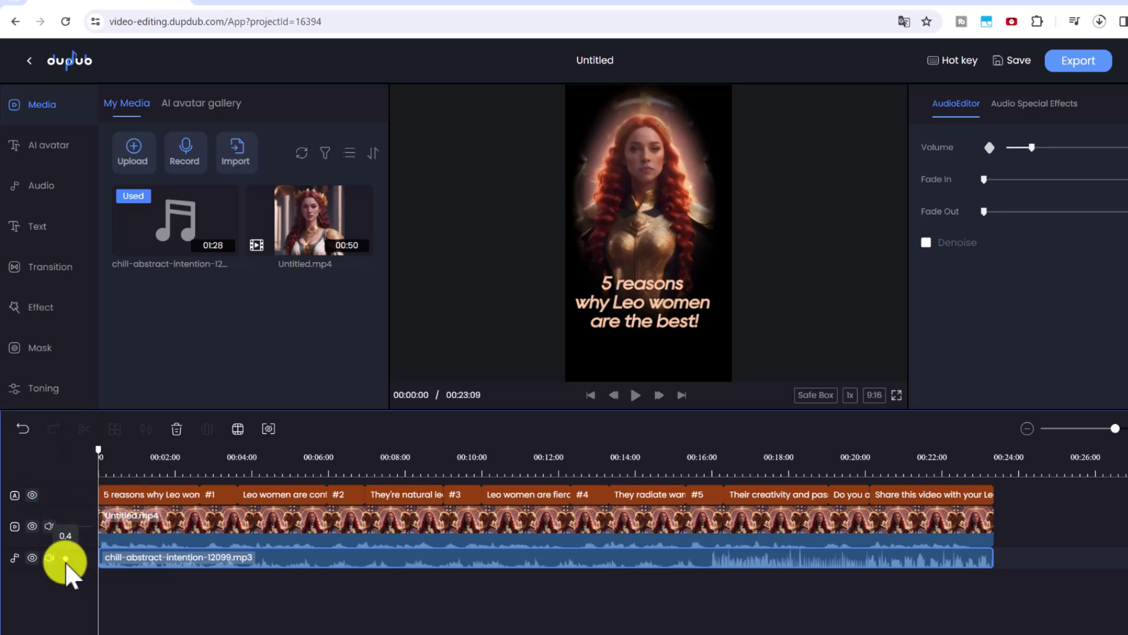
# Lower the music track's volume and play the video from the start to check the sound balance and captions.
pyautogui.click(635, 395)
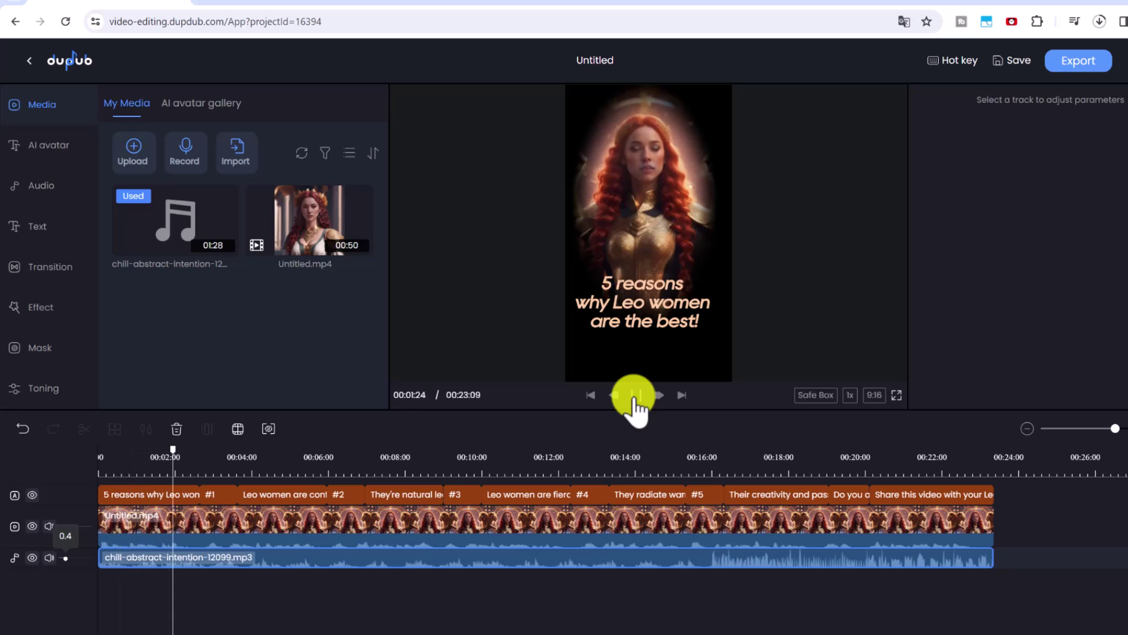
pyautogui.click(632, 396)
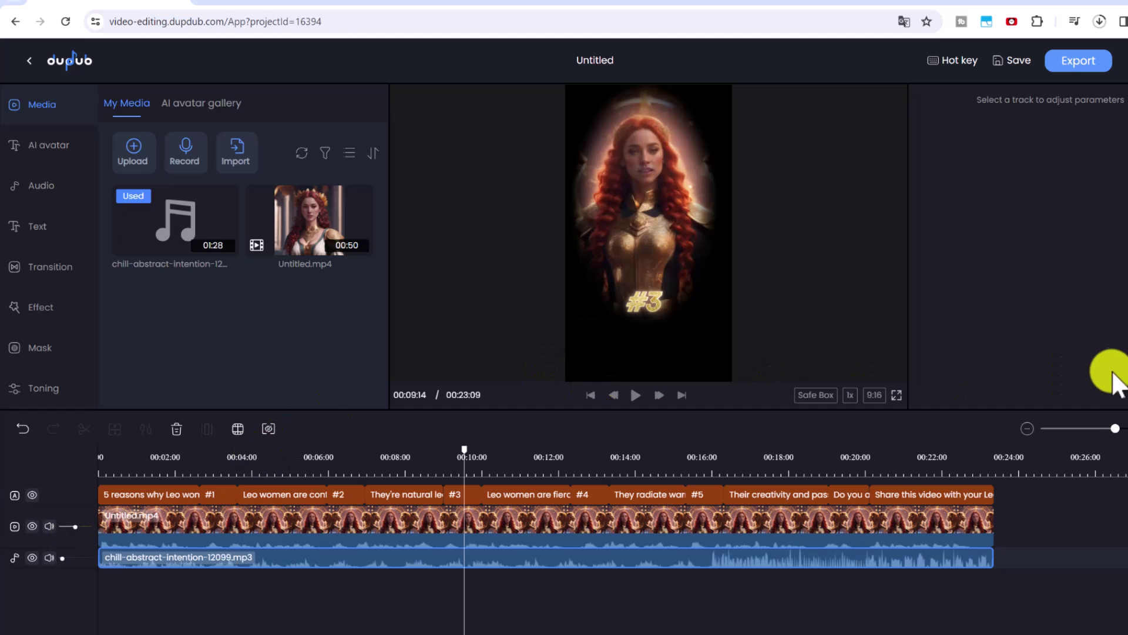
# Export the captioned video as a 1080p MP4 at 25 FPS with the Mid code rate.
pyautogui.click(1088, 63)
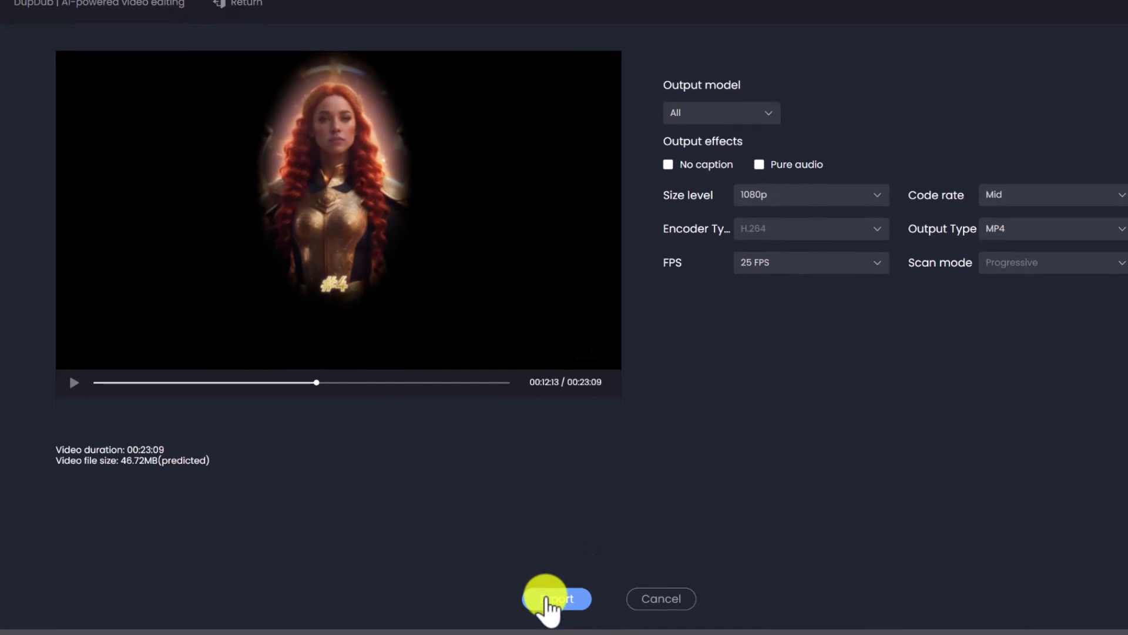
pyautogui.click(546, 597)
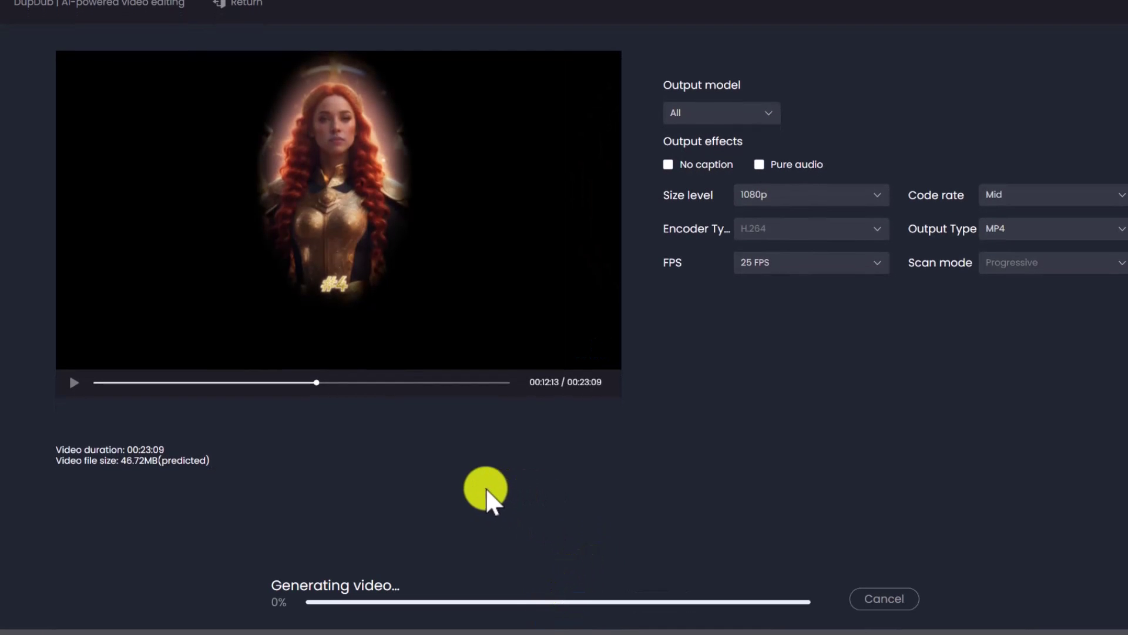